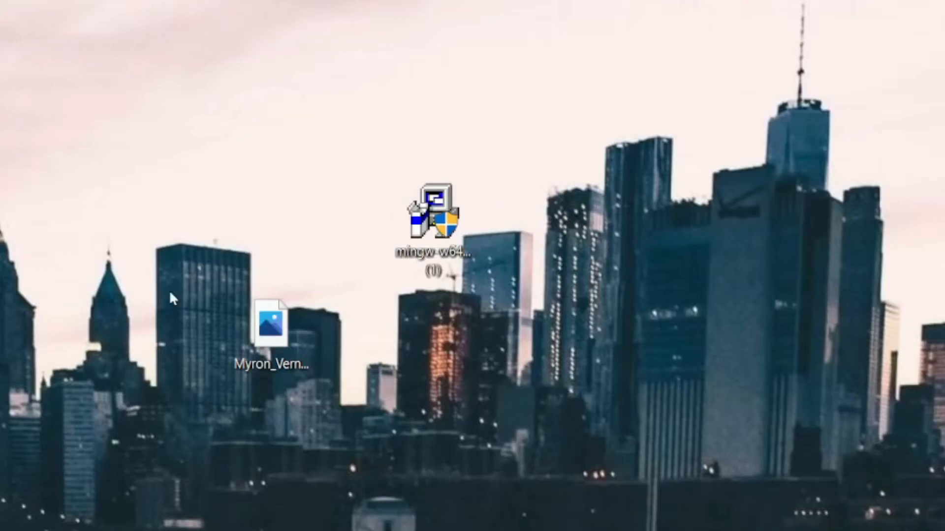
Try to install MinGW-W64 version 8.1.0 with x86_64 architecture, posix threads and seh exceptions into the default destination folder.
double_click(441, 202)
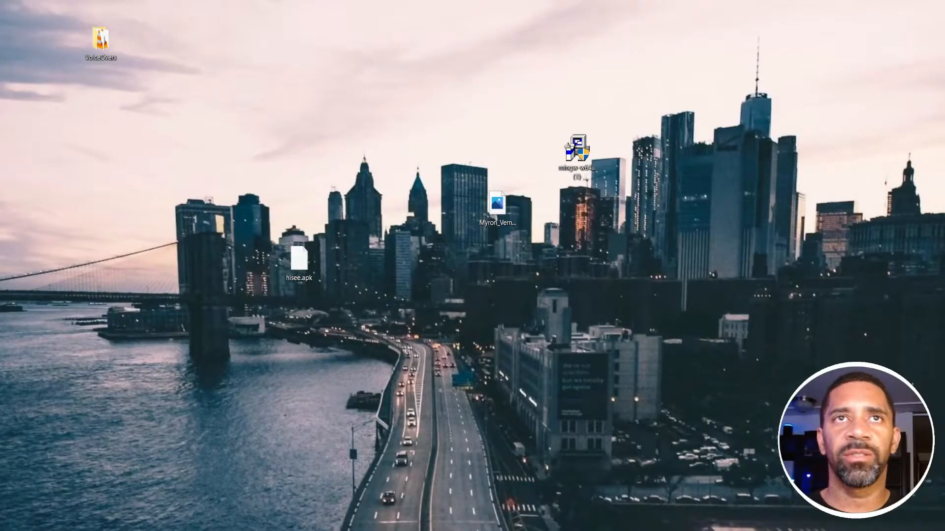
left_click_drag(172, 179, 226, 169)
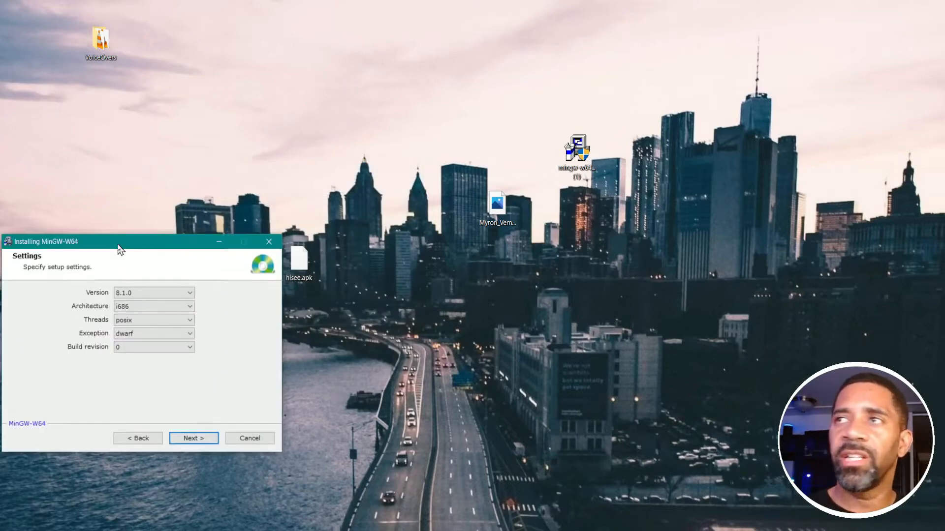
left_click_drag(118, 249, 181, 209)
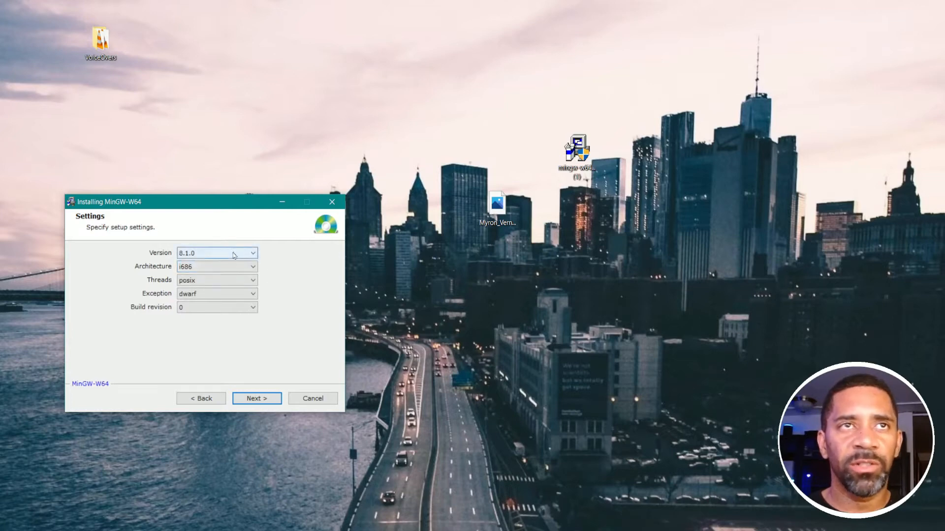
left_click(227, 266)
left_click(225, 280)
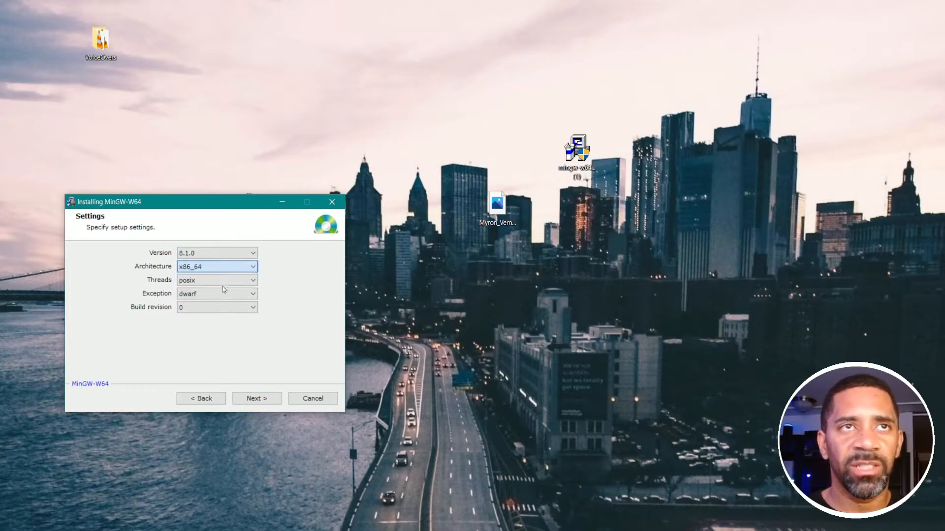
left_click(252, 402)
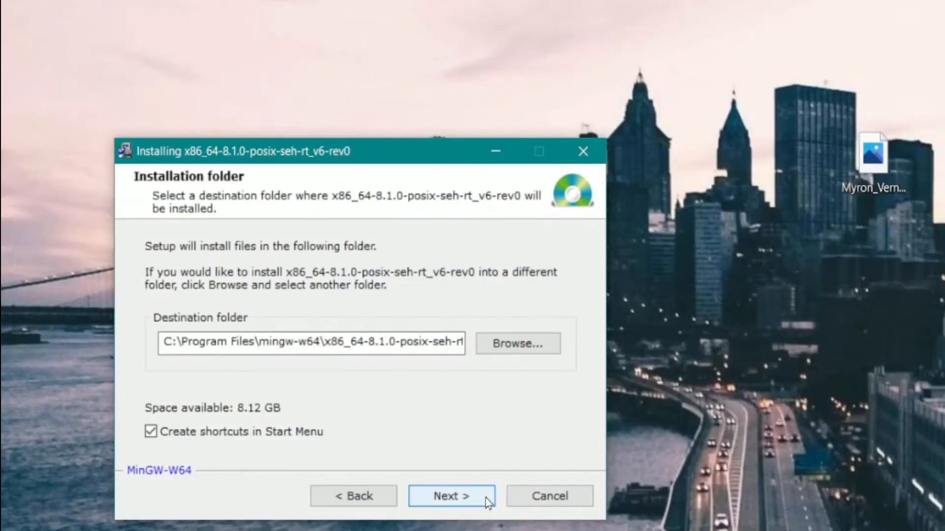
left_click(277, 402)
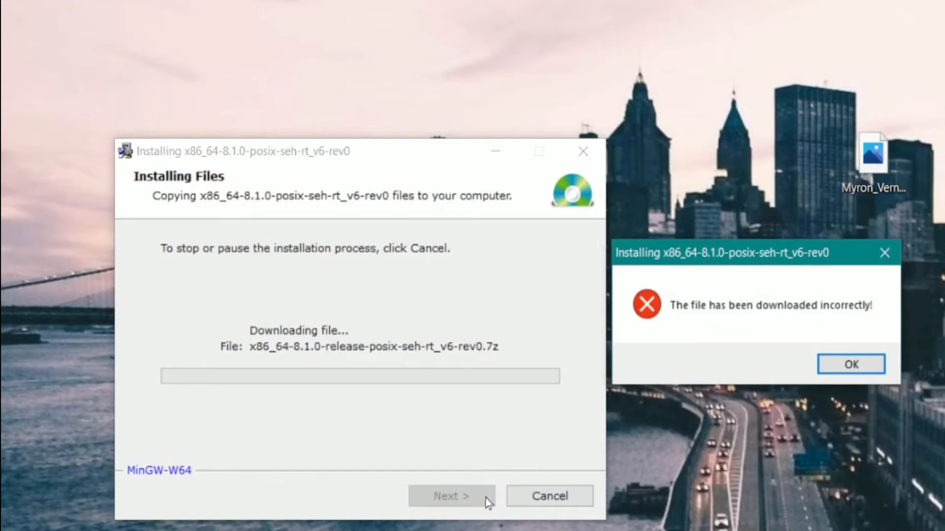
left_click_drag(754, 250, 363, 57)
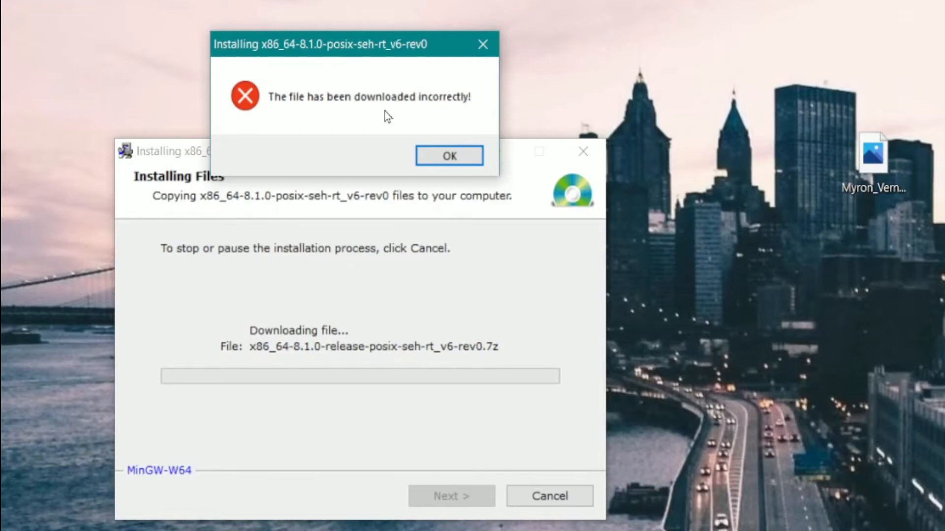
left_click(447, 155)
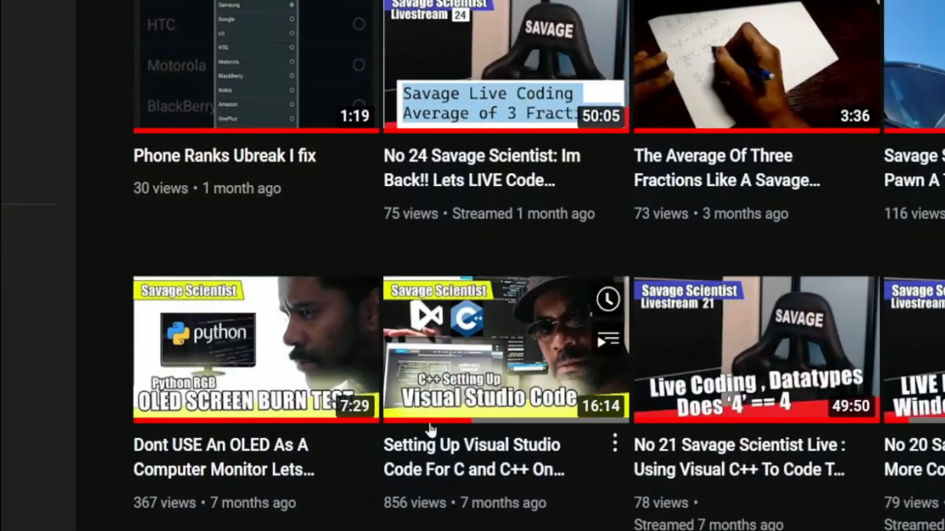
Open the video on setting up Visual Studio Code for C and C++, and download the x86_64-win32-sjlj build of MinGW-W64 GCC-8.1.0.
mouse_move(528, 336)
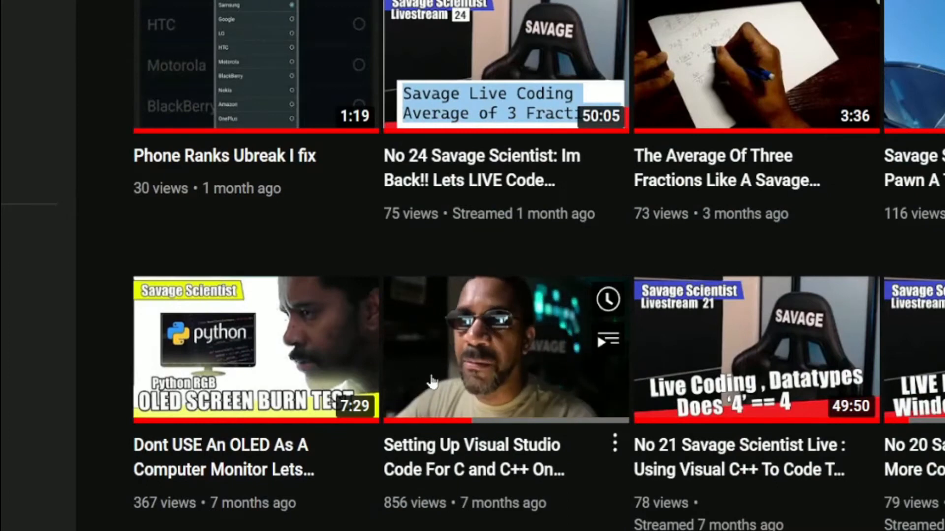
left_click(503, 329)
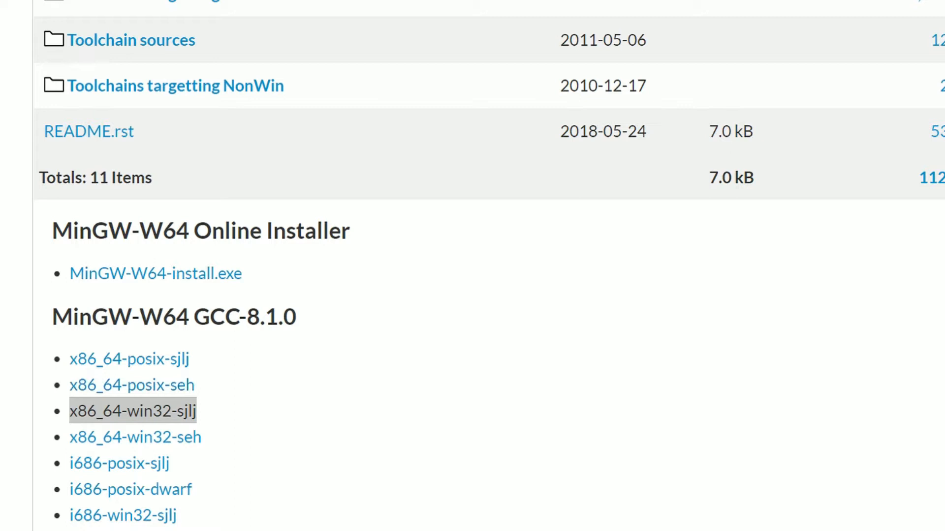
left_click_drag(133, 411, 101, 410)
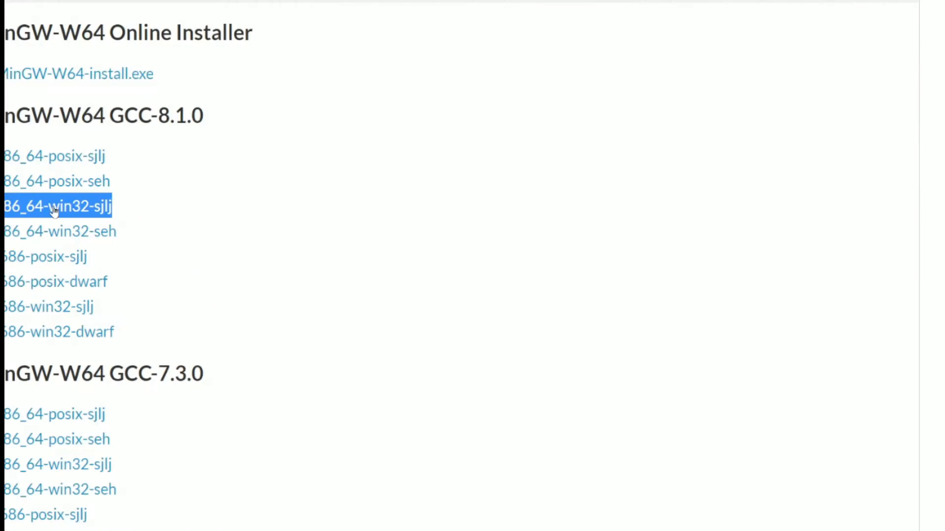
left_click(133, 411)
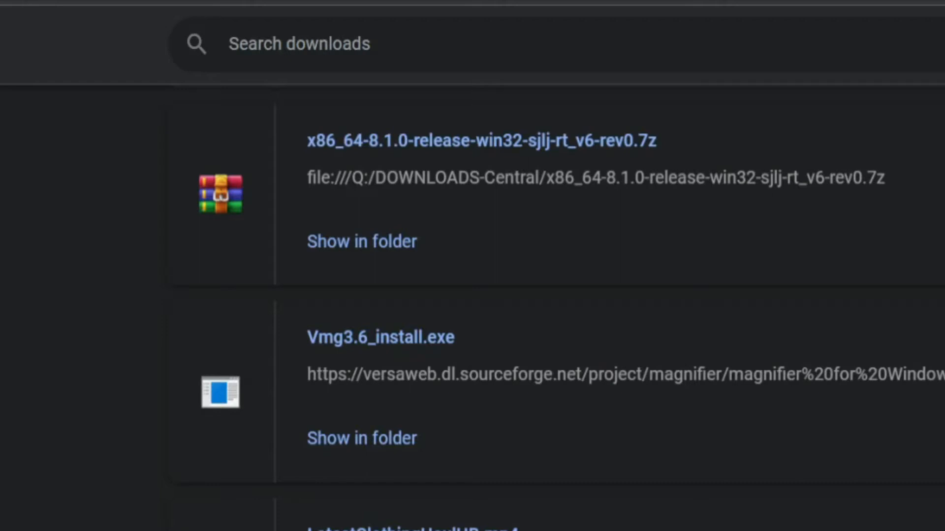
left_click_drag(59, 205, 117, 160)
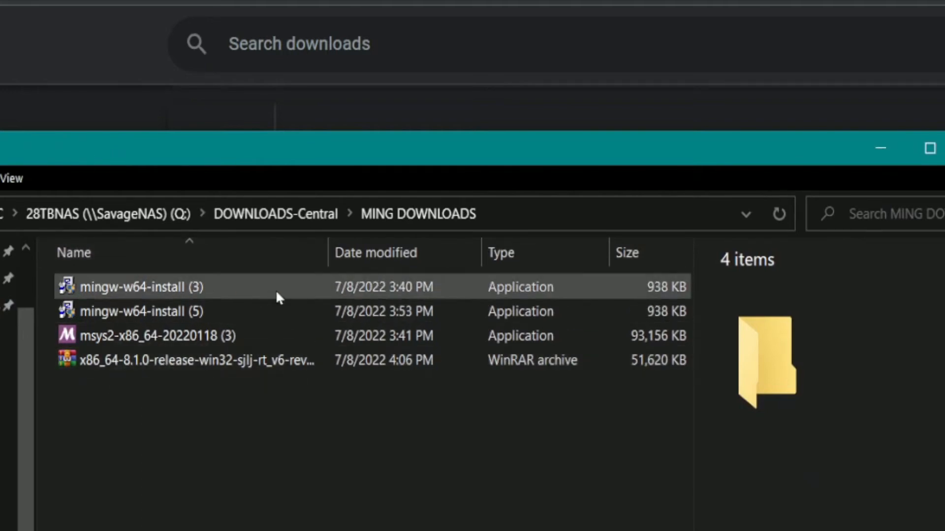
left_click_drag(278, 334, 193, 276)
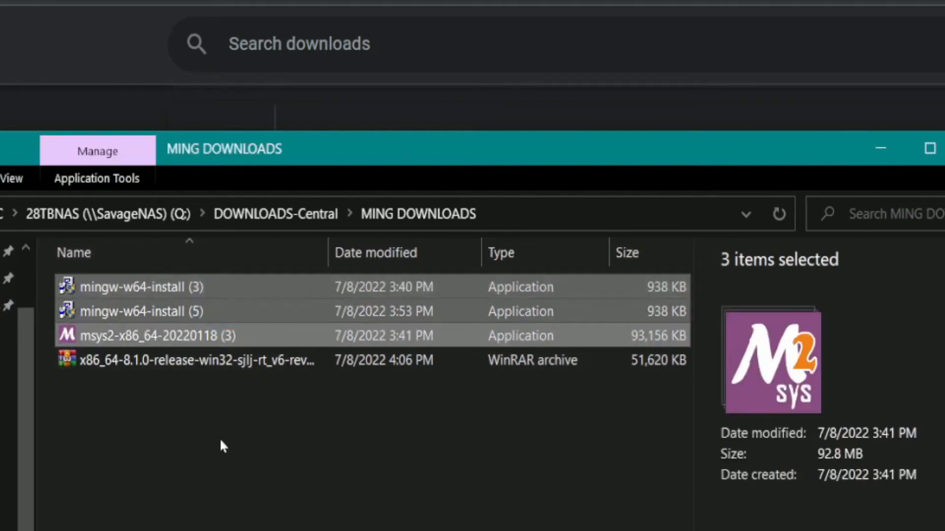
key("Delete")
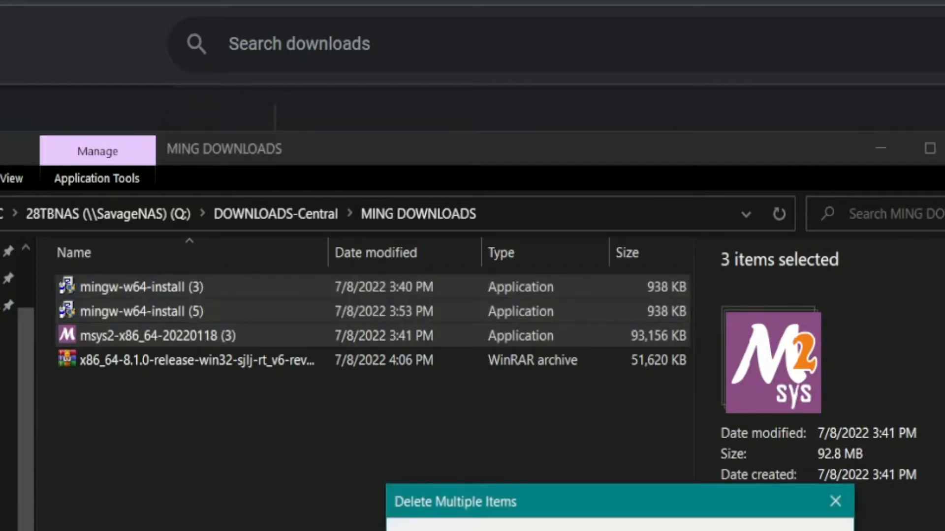
key("Return")
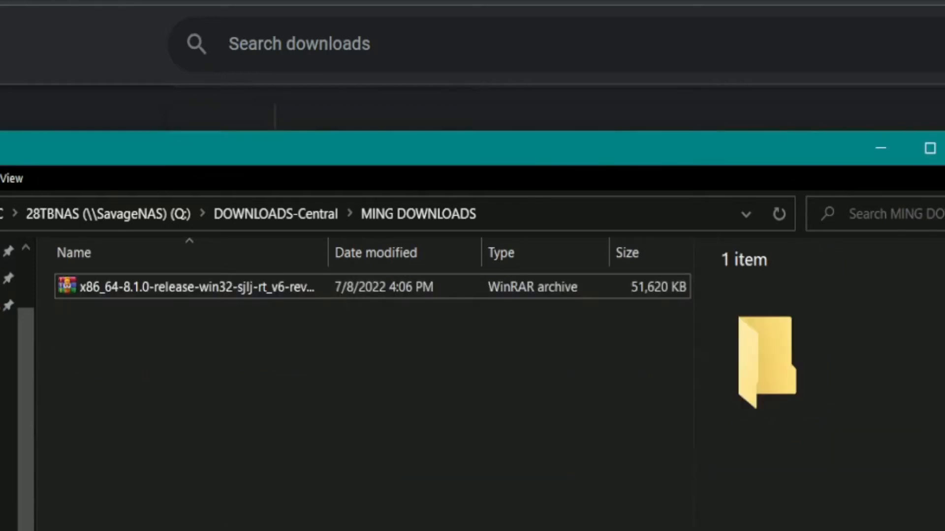
Extract the x86_64-8.1.0-release-win32-sjlj archive into its own folder location and move the extracted mingw64 folder to the root of the C: drive.
right_click(178, 296)
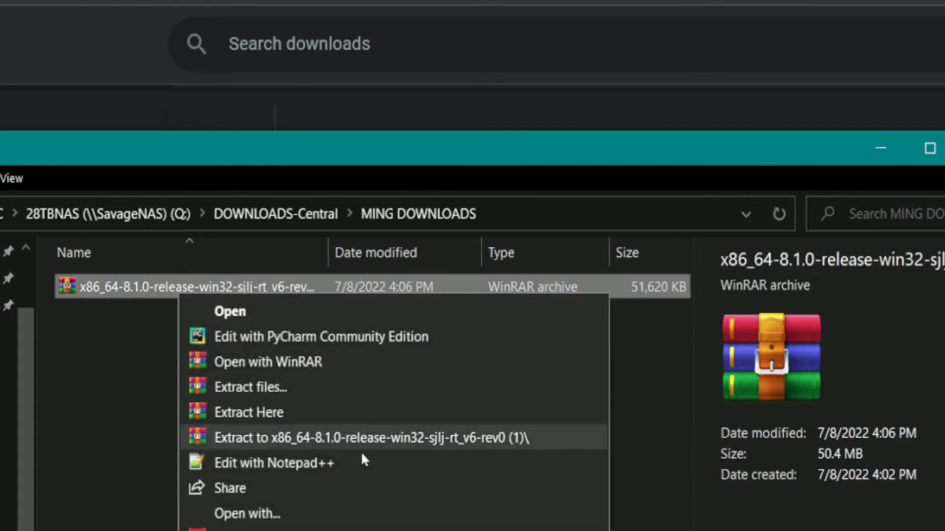
left_click(310, 418)
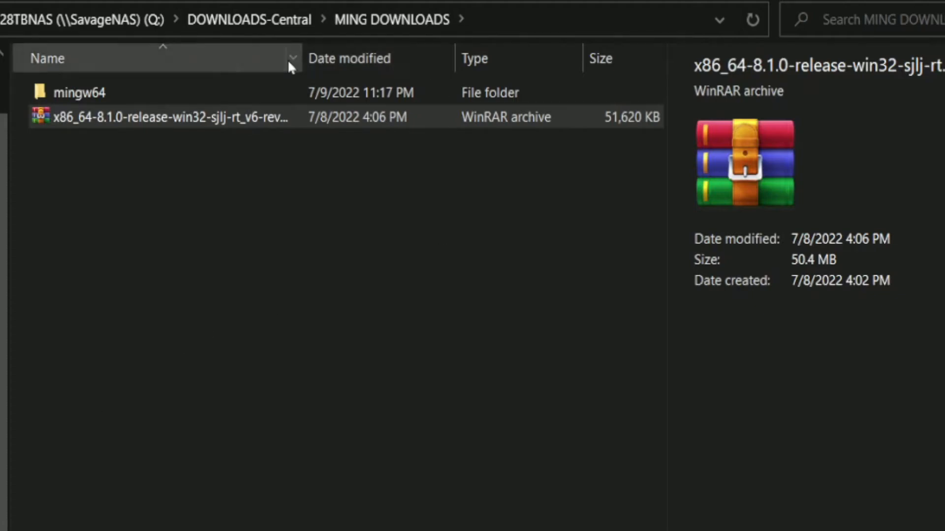
left_click(131, 101)
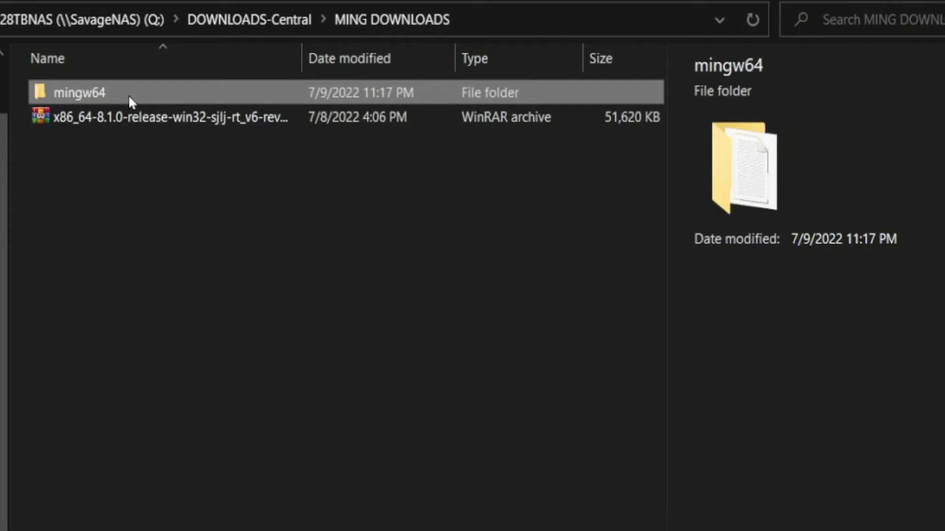
right_click(128, 95)
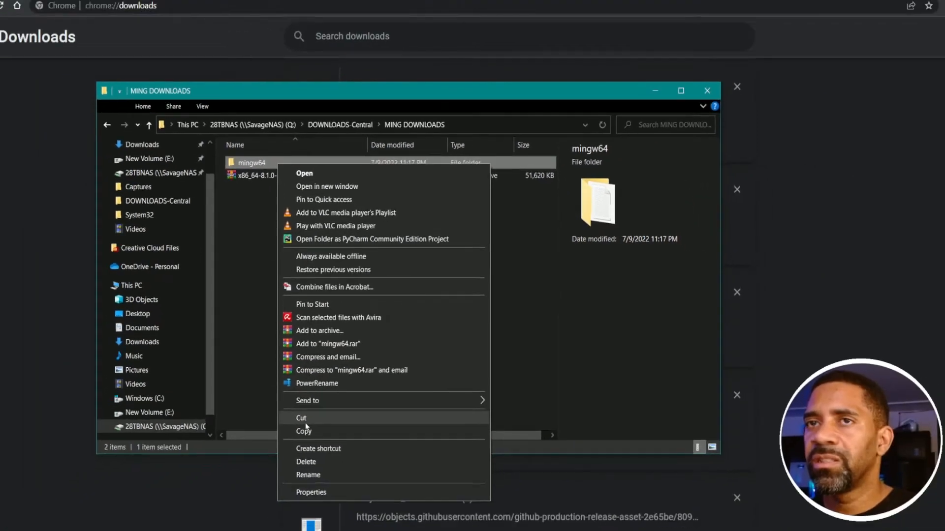
left_click(230, 517)
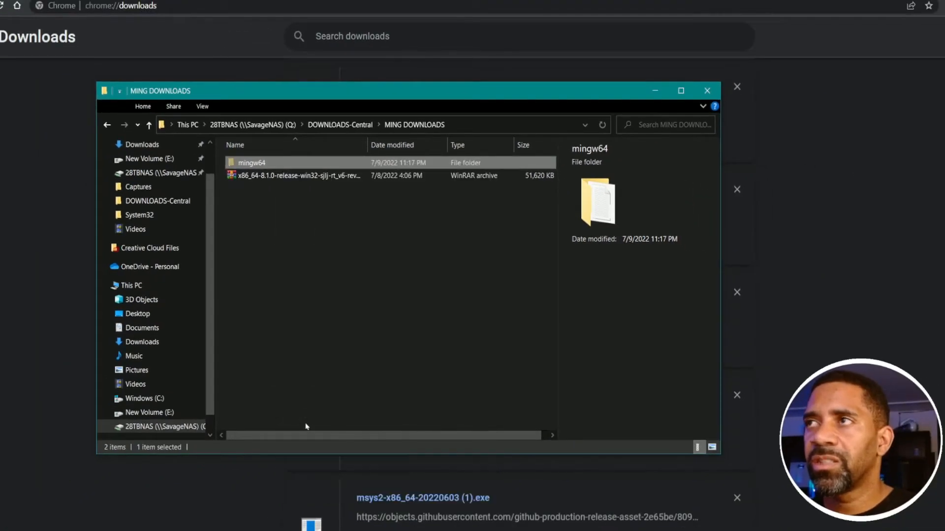
left_click(420, 332)
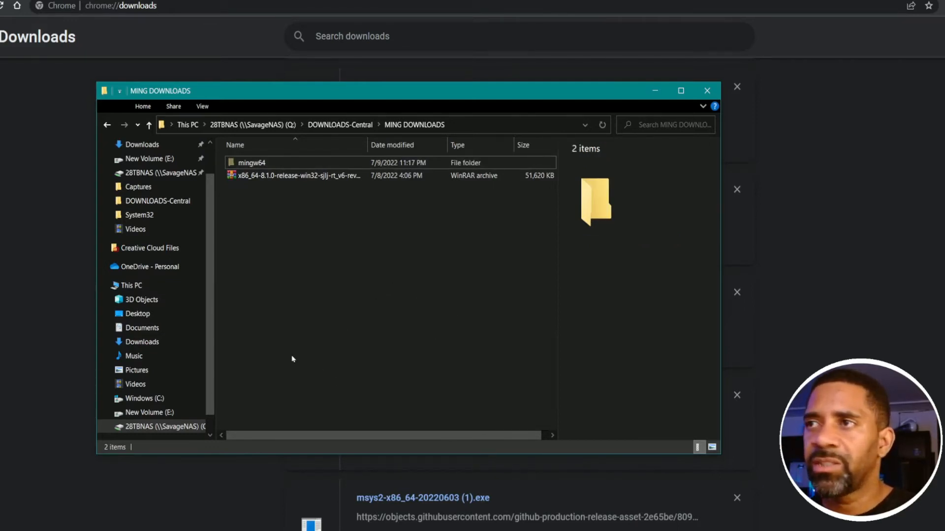
left_click(144, 399)
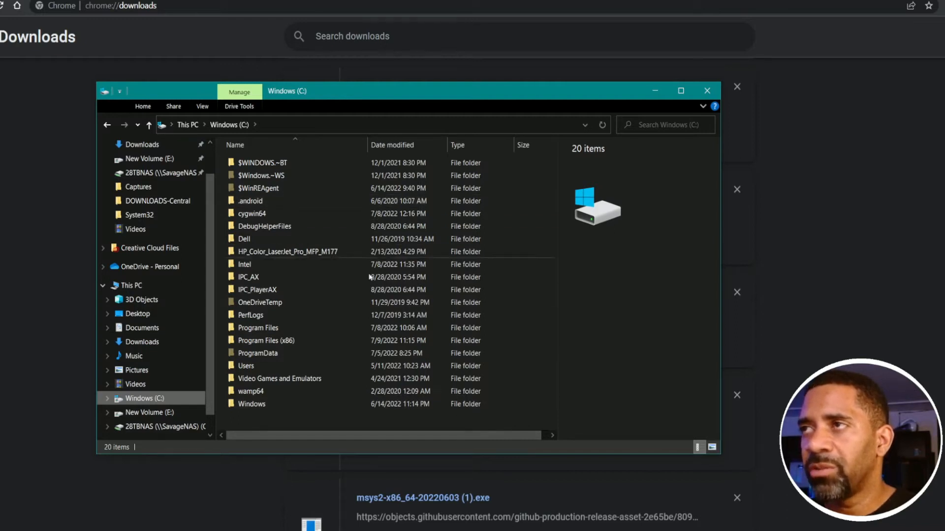
right_click(299, 421)
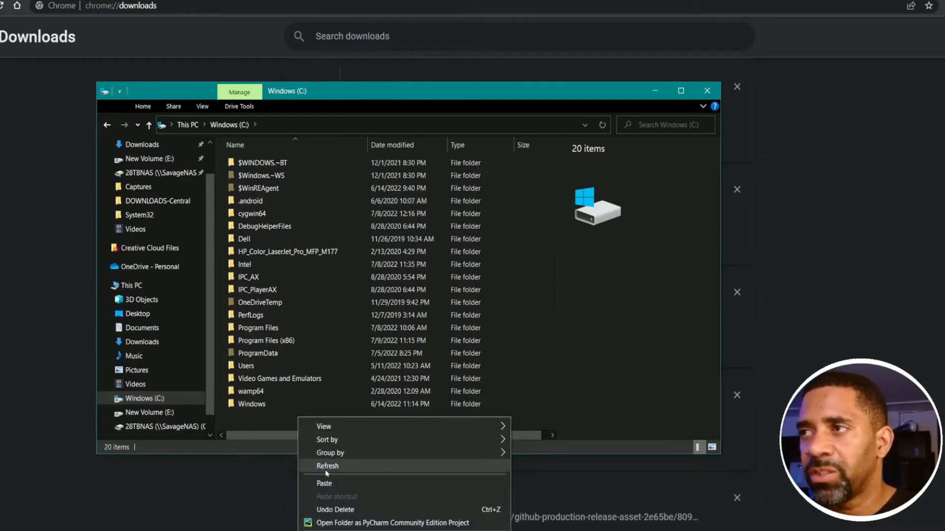
left_click(337, 481)
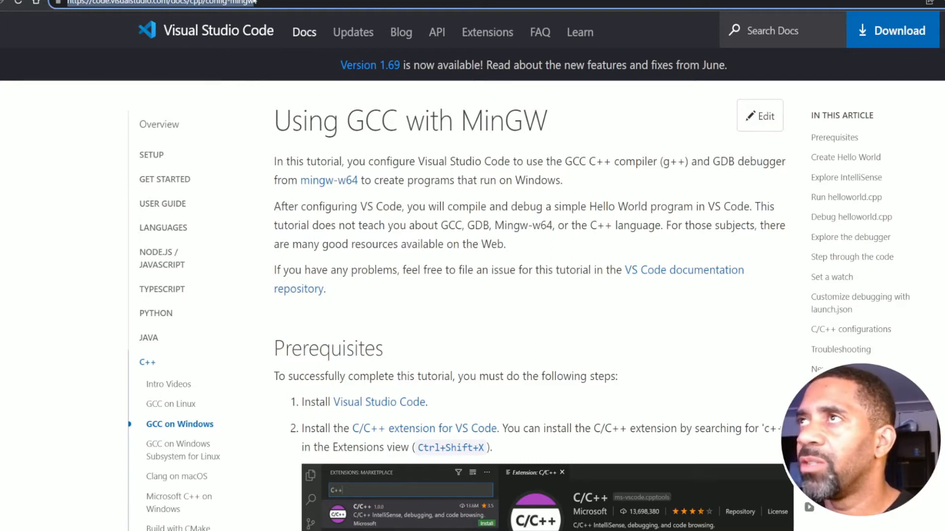
Copy the address of the "Using GCC with MinGW" docs page, and open the code.visualstudio.com source link from the setup video's description.
right_click(246, 3)
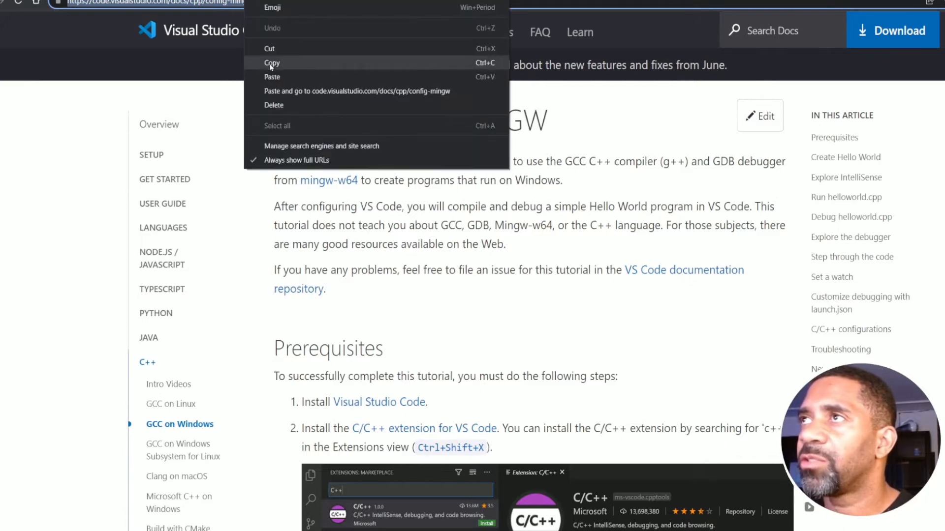
left_click(272, 63)
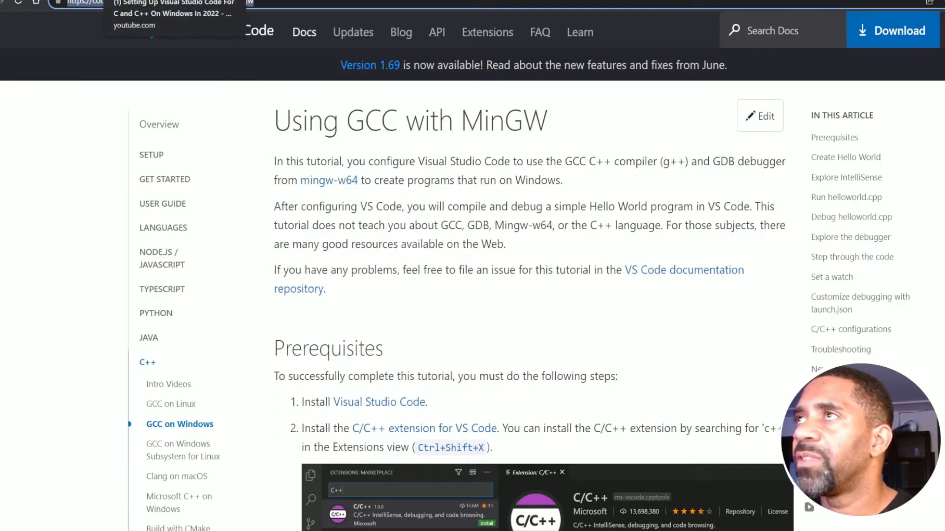
left_click(168, 1)
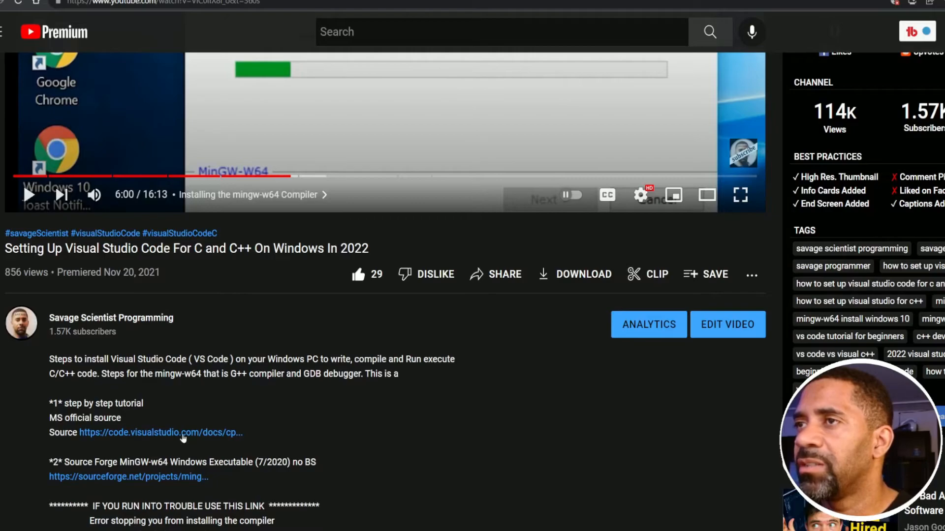
left_click(183, 435)
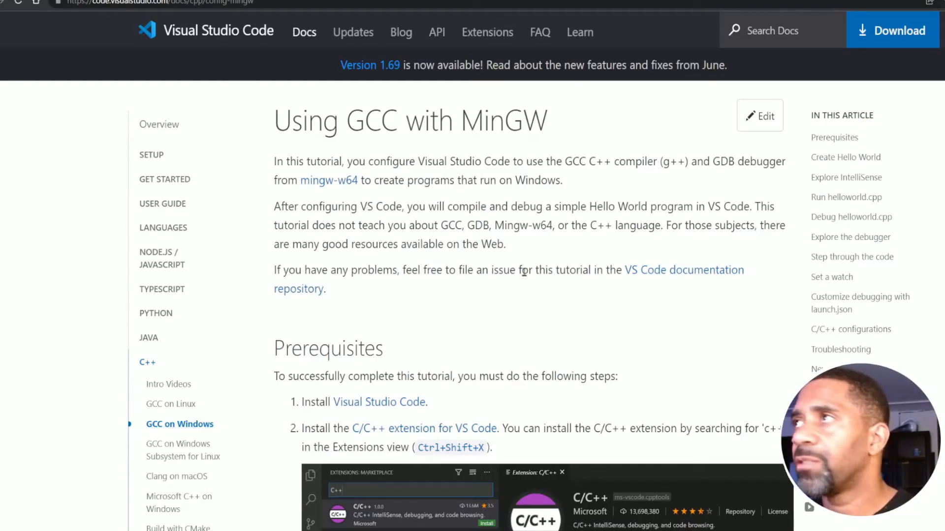
scroll(512, 219, "down", 15)
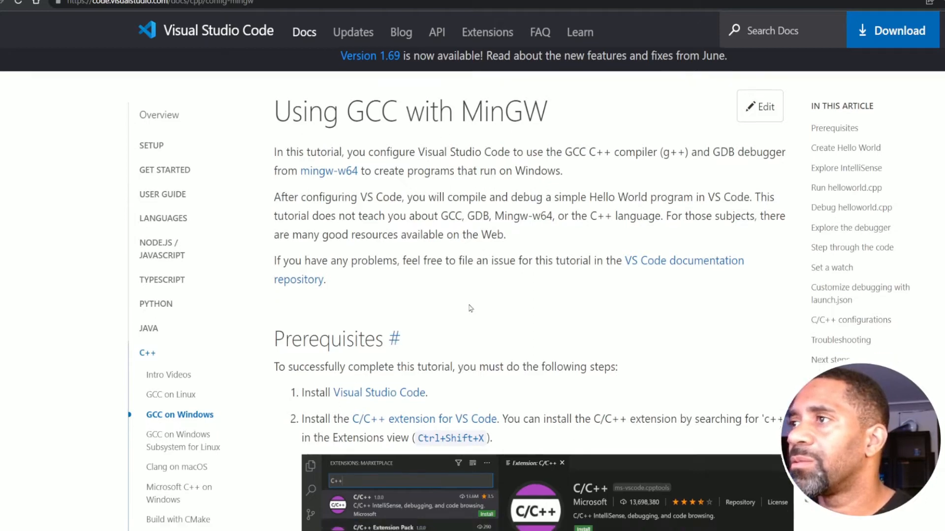
scroll(470, 308, "up", 3)
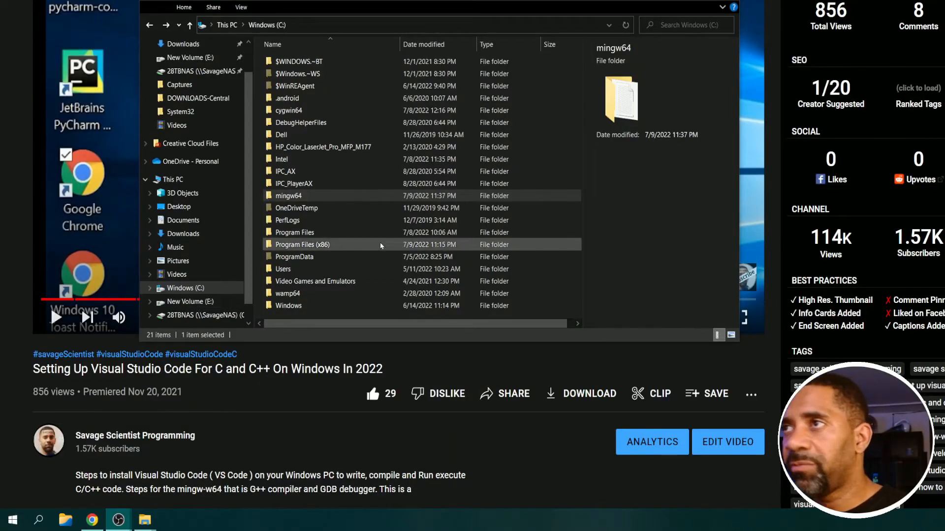
Open the mingw64 folder on the C: drive, inspect its bin folder and return to mingw64.
left_click(290, 195)
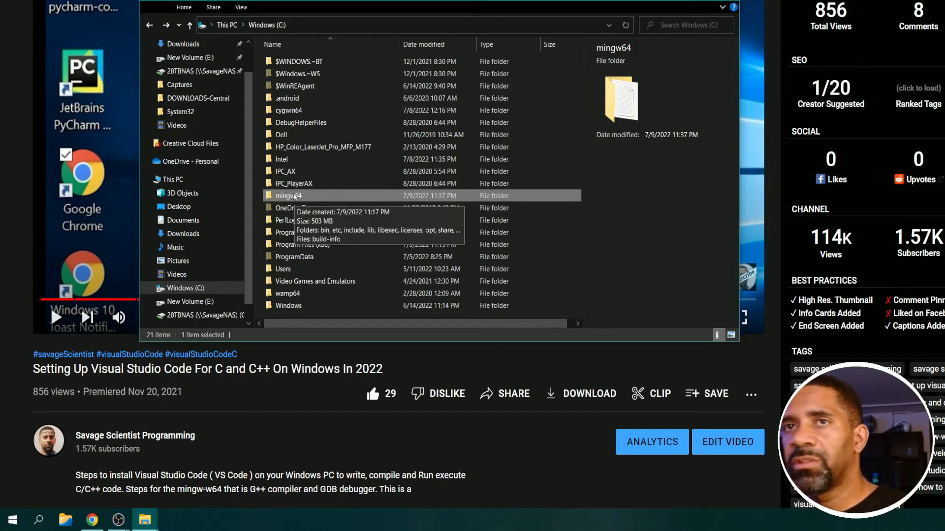
double_click(294, 196)
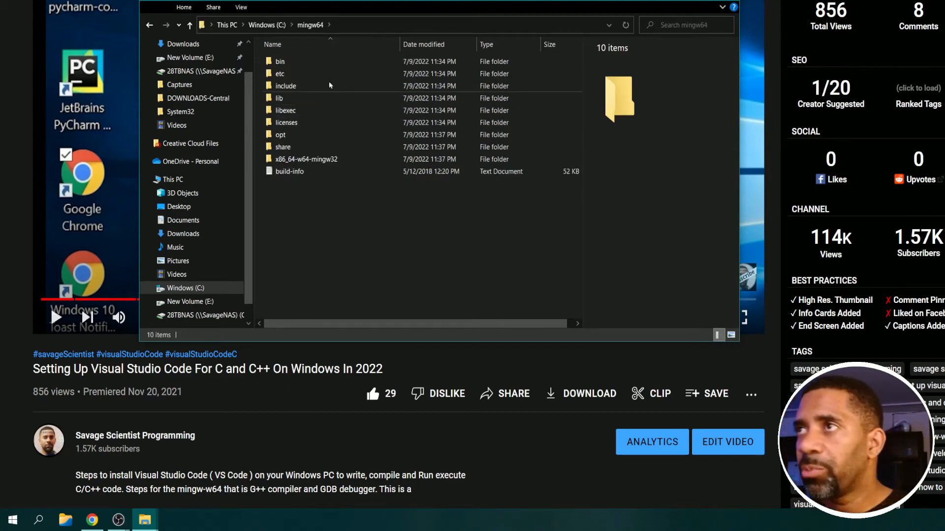
double_click(306, 63)
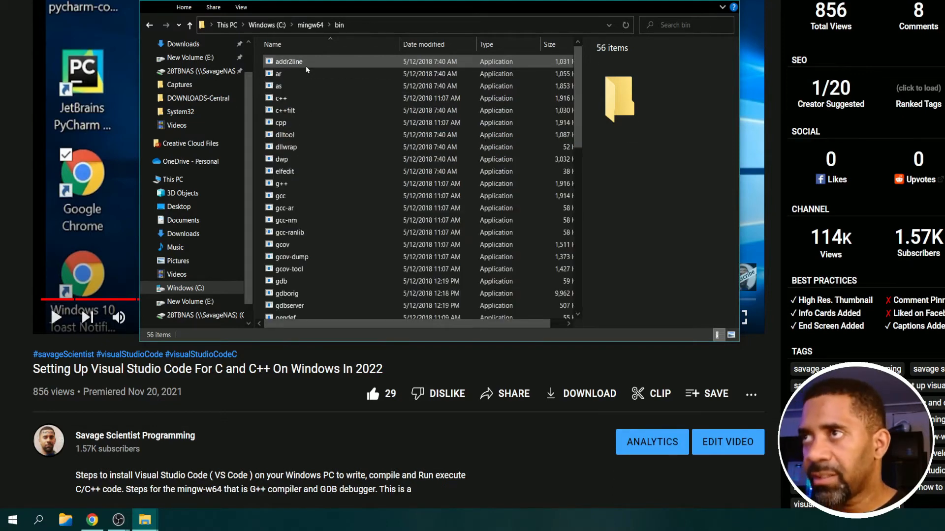
key("BackSpace")
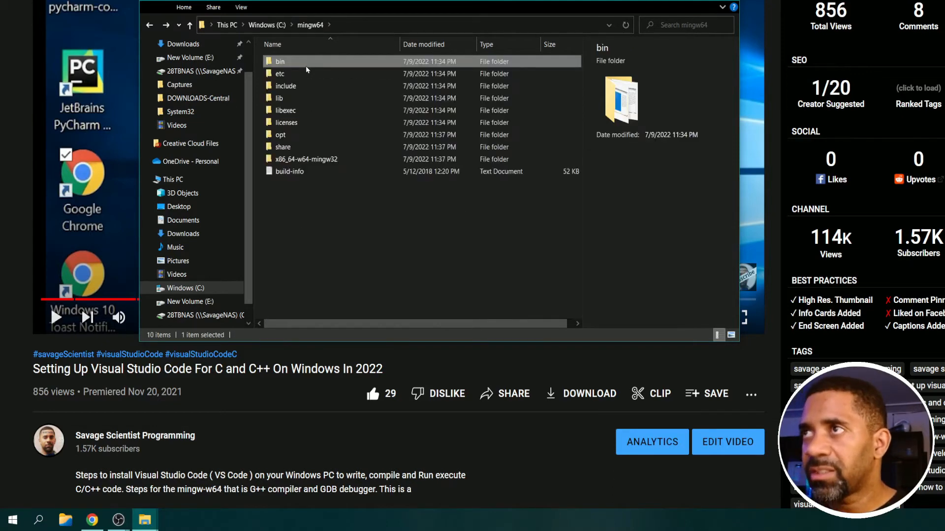
Open the bin folder inside mingw64 and check the cpp, g++, gcc and gdb executables.
double_click(278, 61)
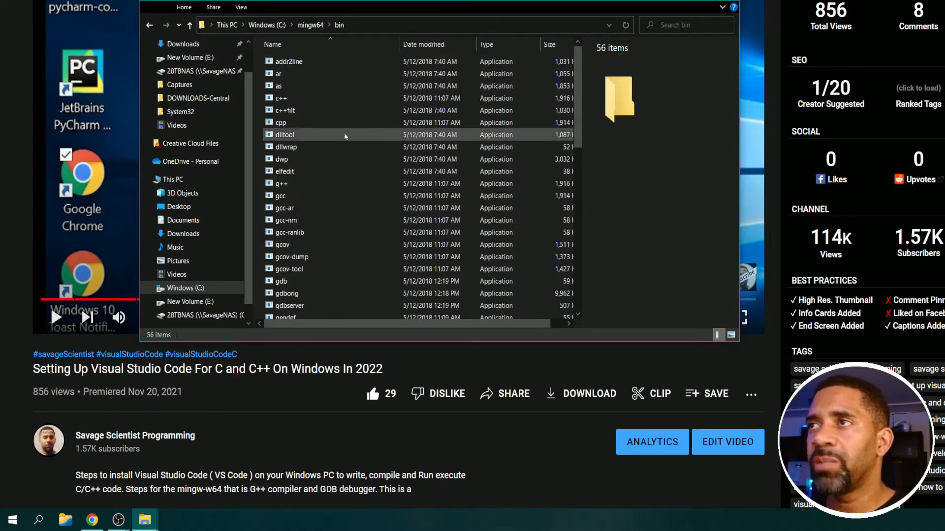
left_click(290, 123)
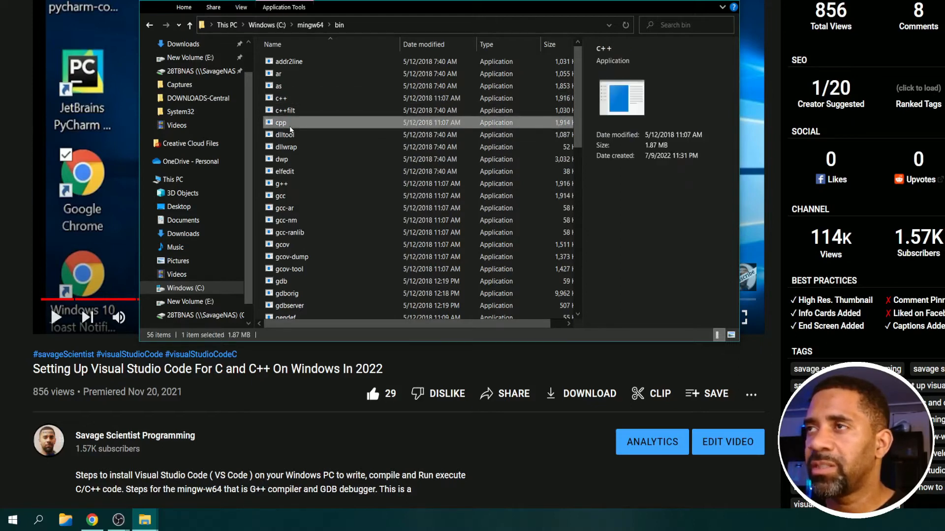
left_click(292, 184)
left_click(297, 197)
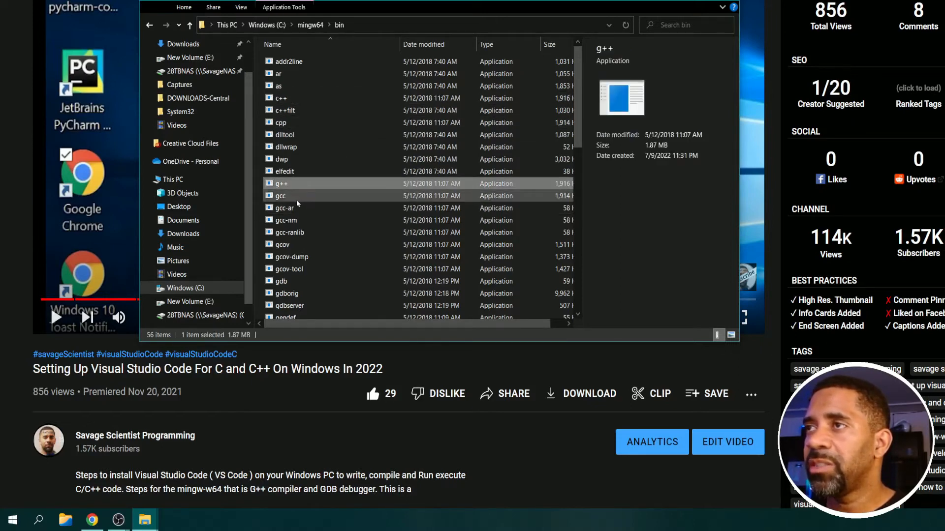
left_click(282, 283)
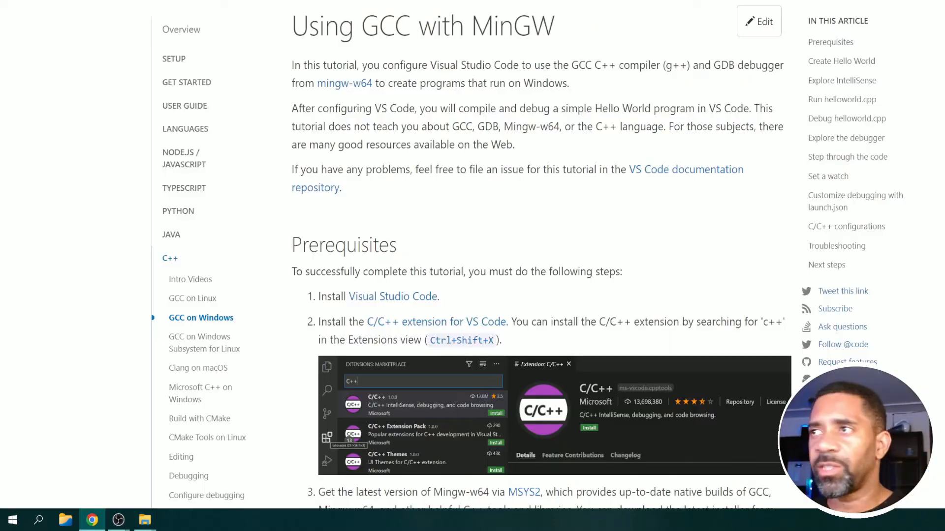
Highlight the docs' "Edit environment variables for your account" instruction, and find and open "Edit the system environment variables" through Windows search.
scroll(510, 193, "down", 9)
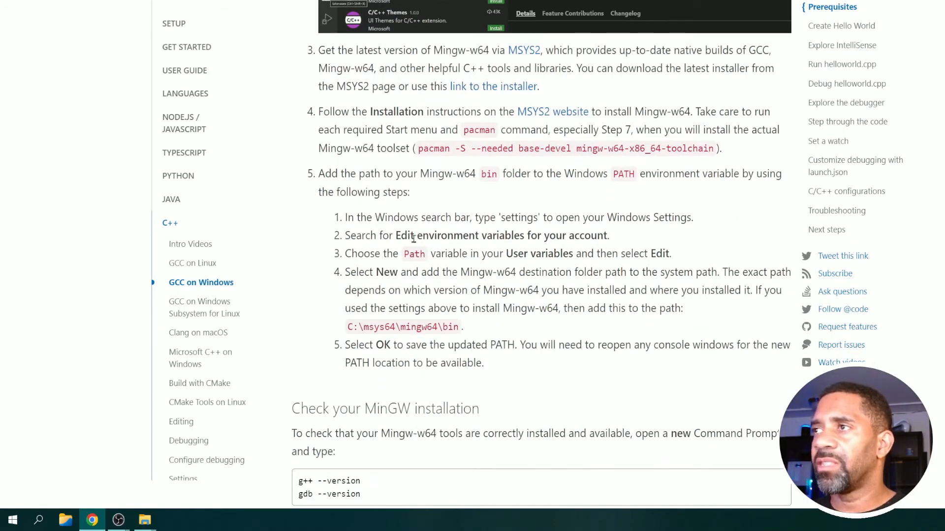
left_click_drag(395, 237, 614, 242)
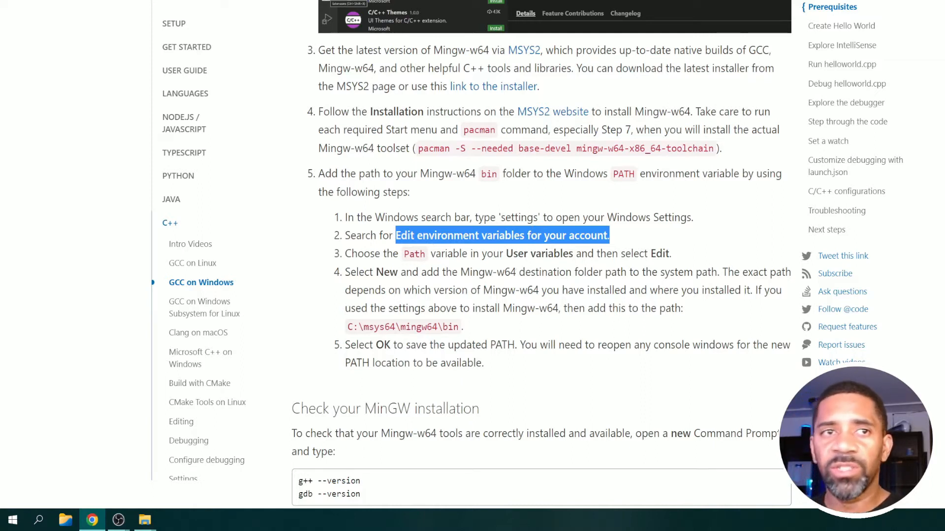
left_click(17, 525)
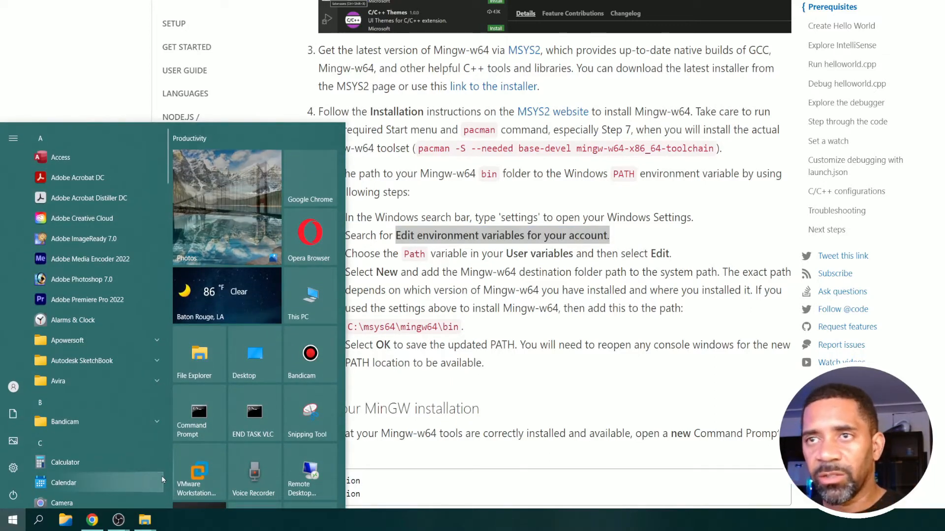
left_click(34, 520)
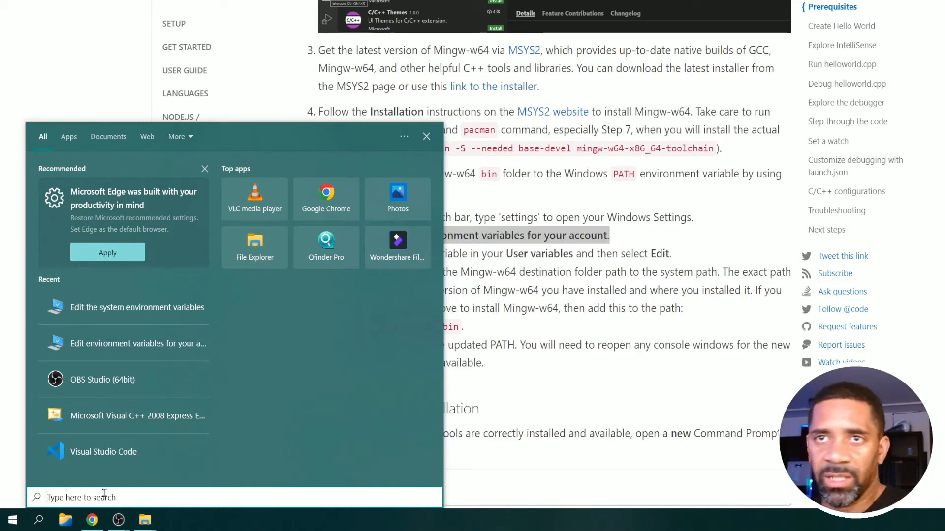
type("edi")
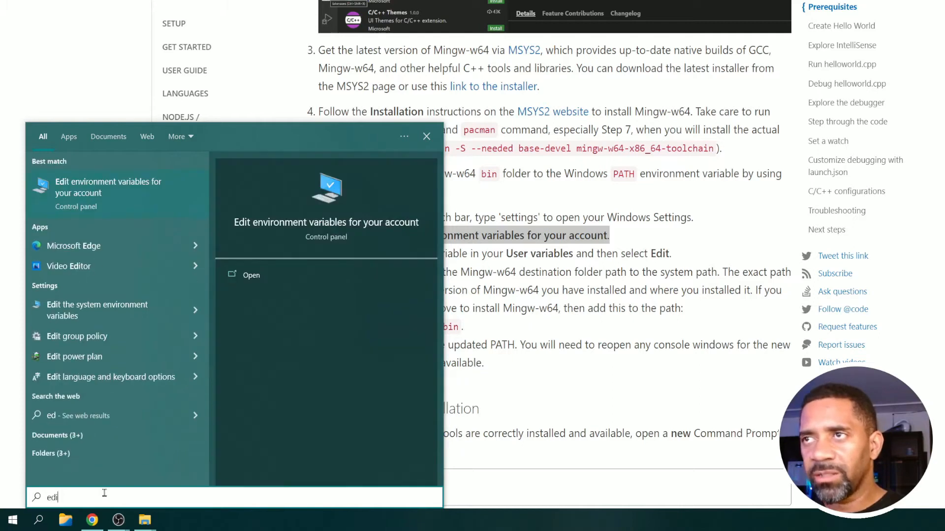
type("t e")
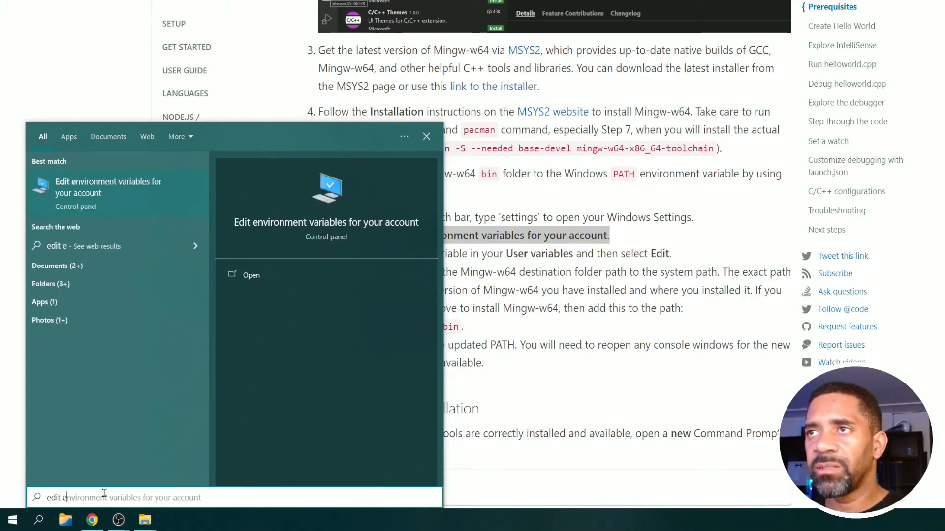
type("nviro")
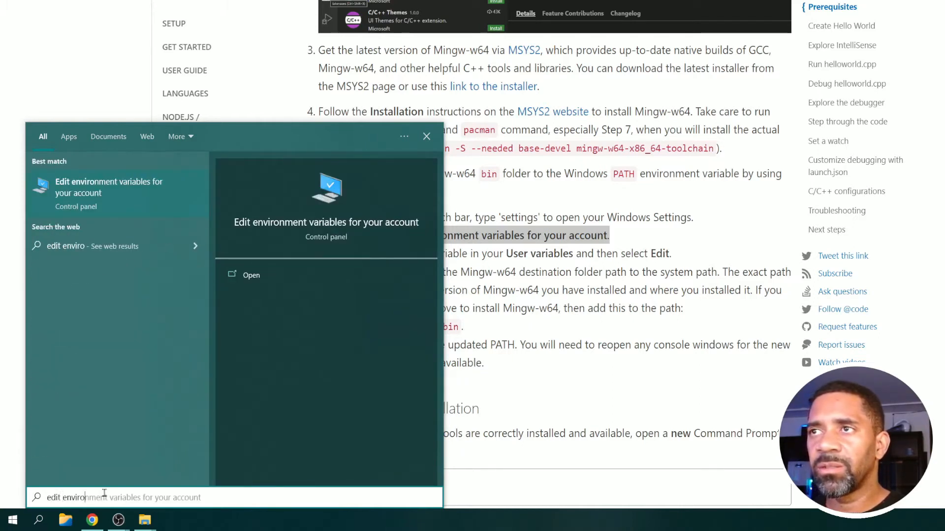
type("nment v")
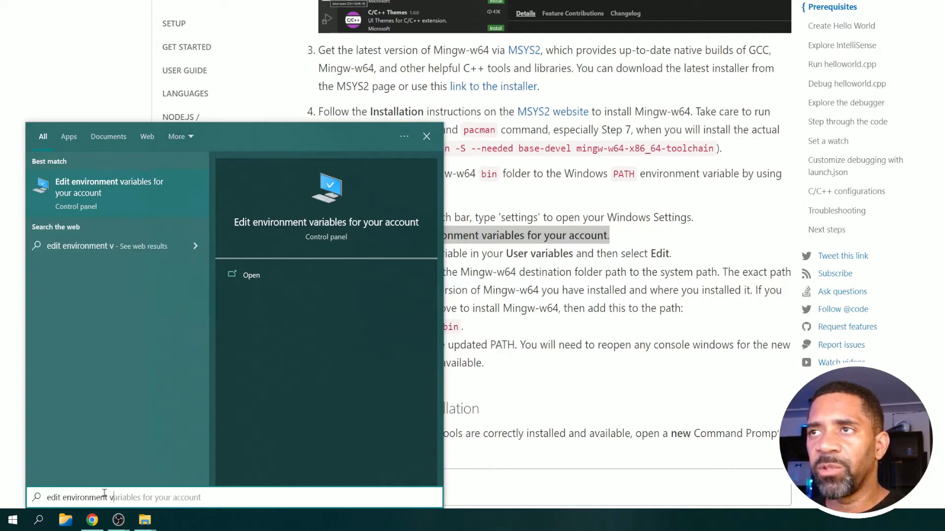
key("BackSpace")
key("BackSpace")
key("BackSpace")
key("BackSpace")
key("BackSpace")
key("BackSpace")
key("BackSpace")
key("BackSpace")
key("BackSpace")
key("BackSpace")
key("BackSpace")
key("BackSpace")
key("BackSpace")
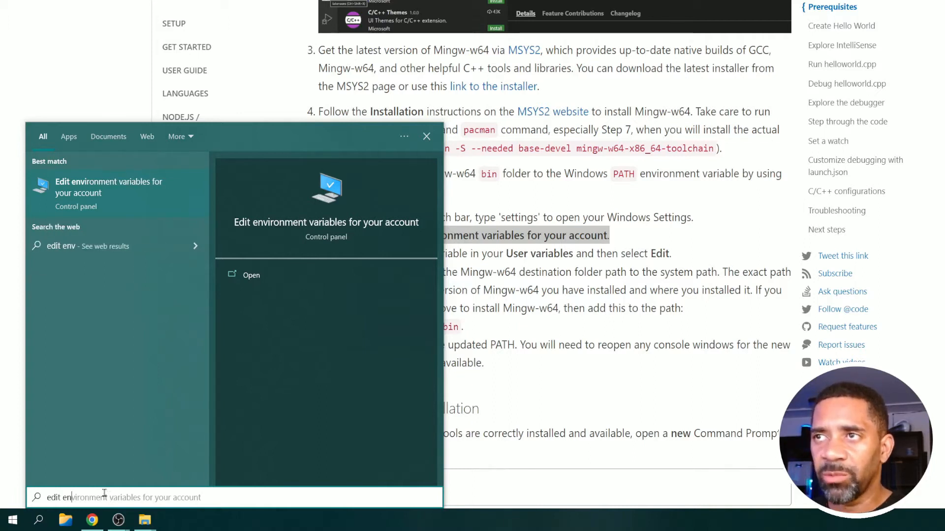
type("sy")
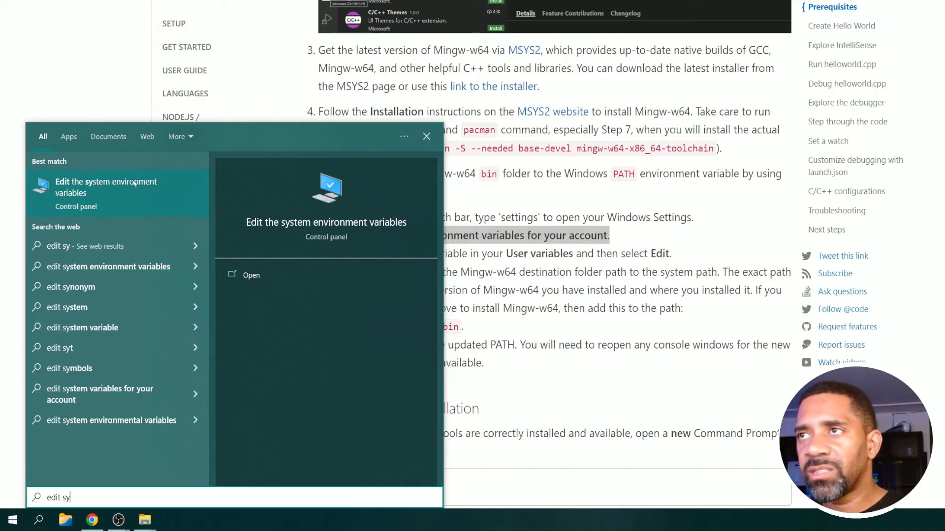
left_click(147, 184)
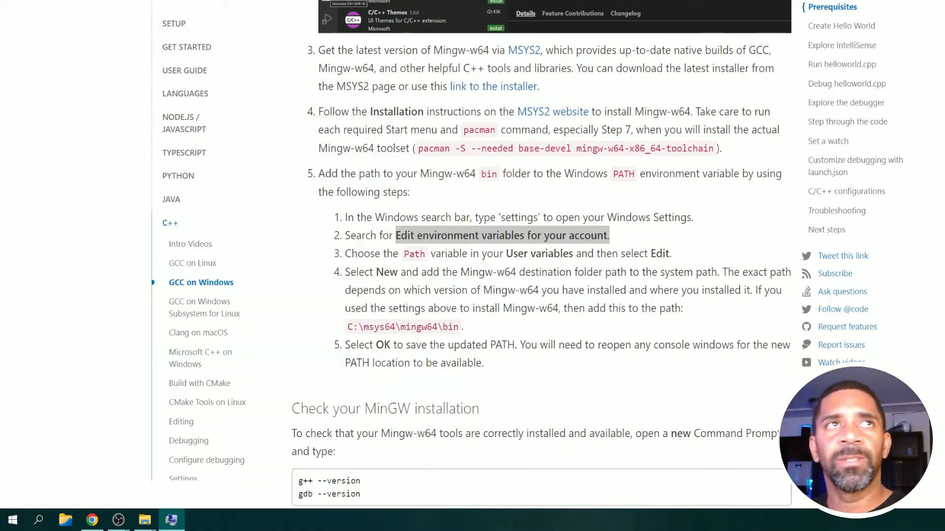
Move the System Properties window to a clear spot and open its Environment Variables dialog.
left_click_drag(103, 44, 427, 39)
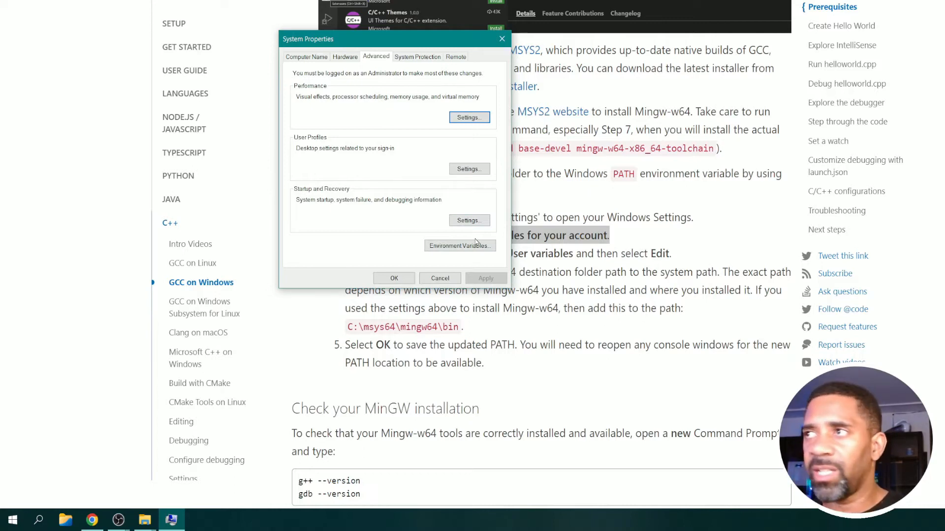
left_click_drag(417, 41, 262, 34)
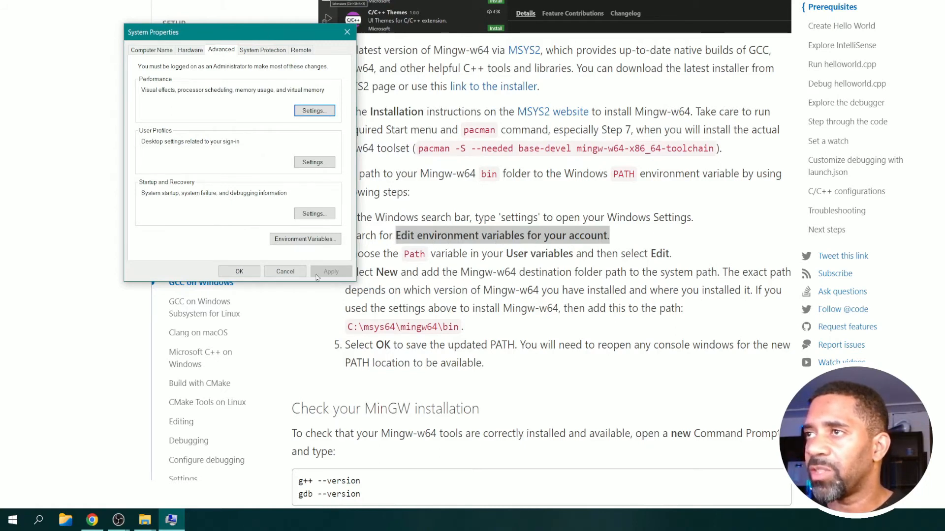
left_click(310, 239)
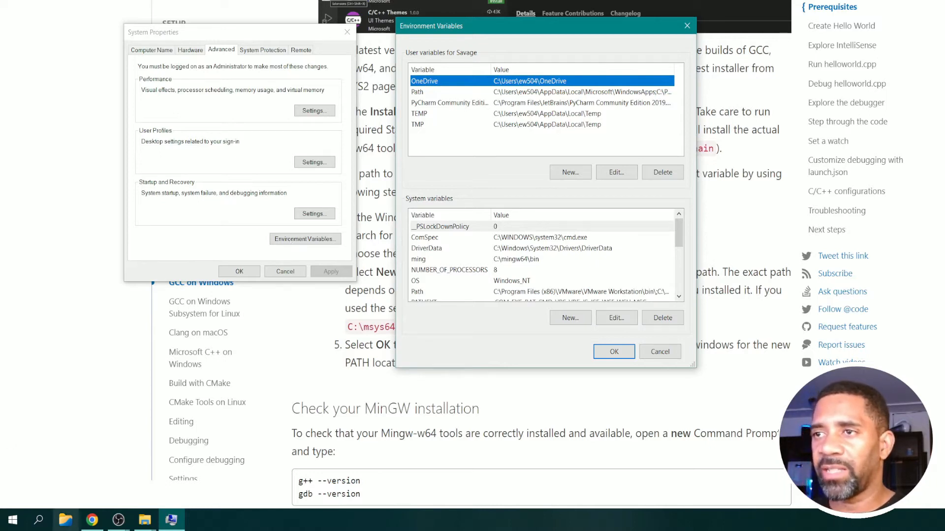
Open "Edit environment variables for your account" through Windows search, compare it with the open dialog and close the duplicate window.
left_click(50, 523)
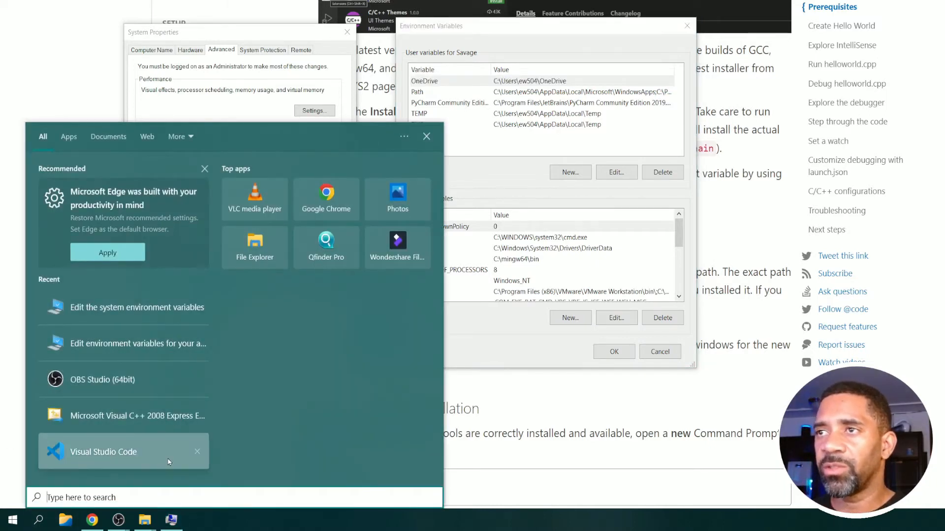
type("edit")
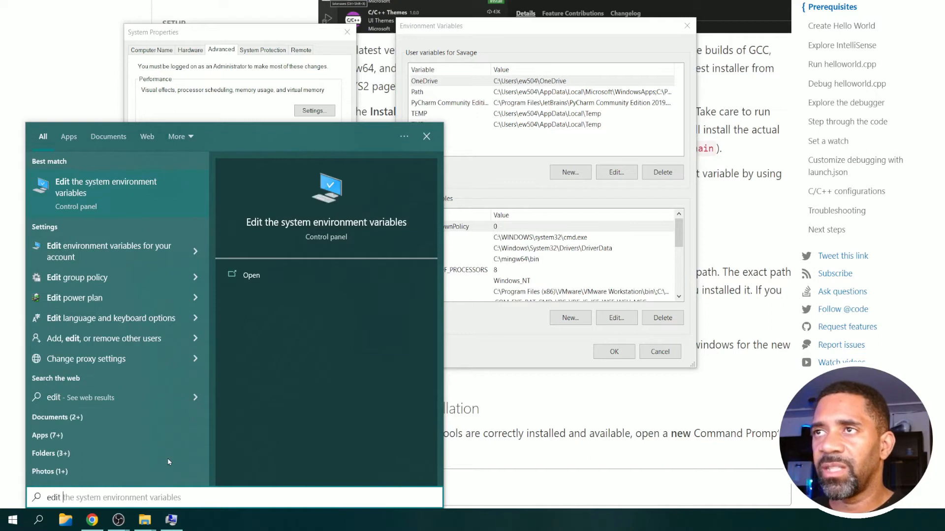
left_click(133, 266)
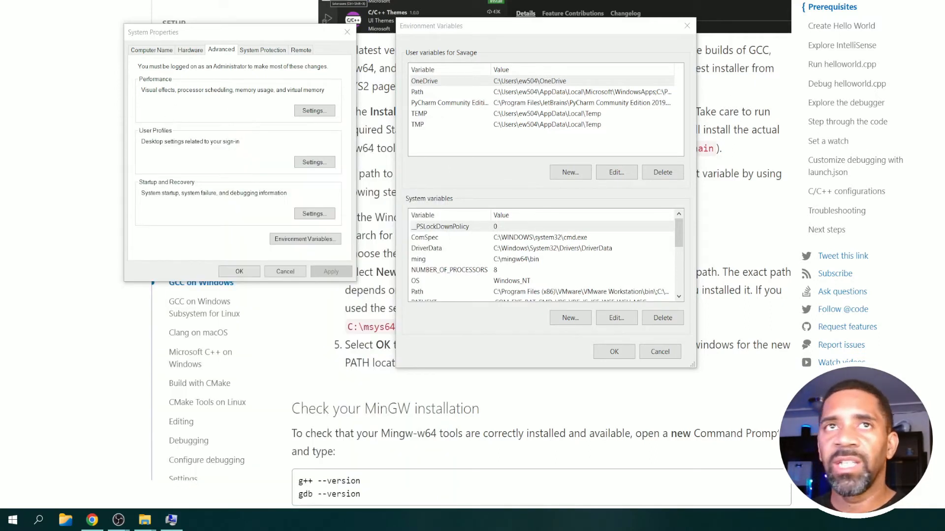
left_click_drag(380, 40, 310, 10)
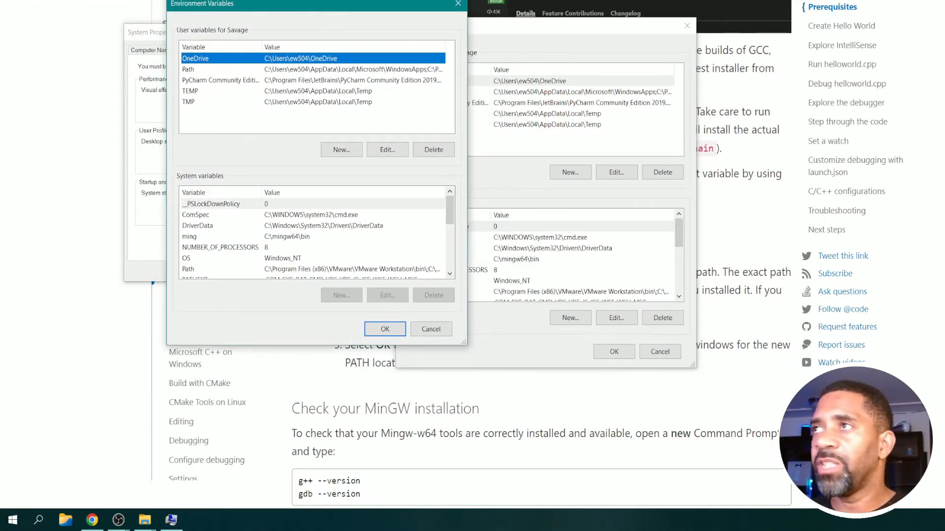
left_click(457, 4)
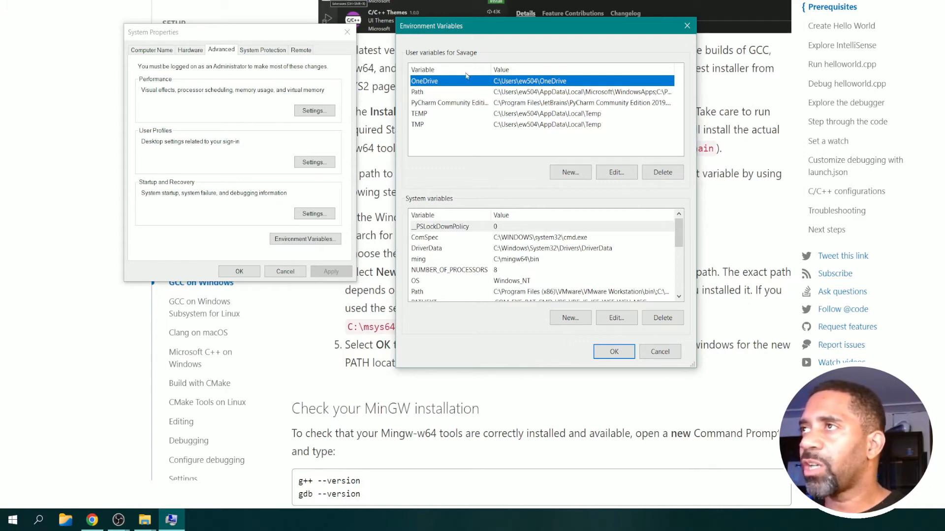
Open the system Path variable for editing and copy the folder path C:\mingw64\bin from File Explorer.
left_click_drag(481, 30, 287, 4)
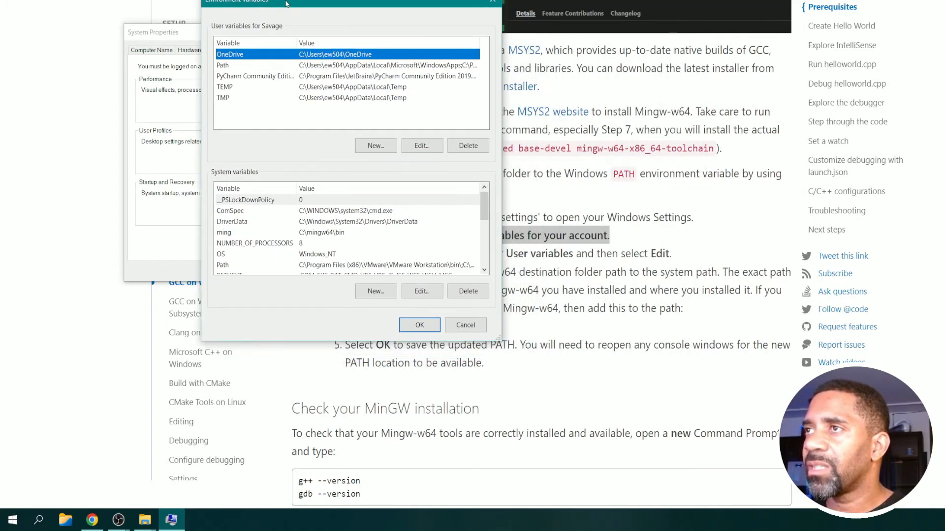
double_click(302, 265)
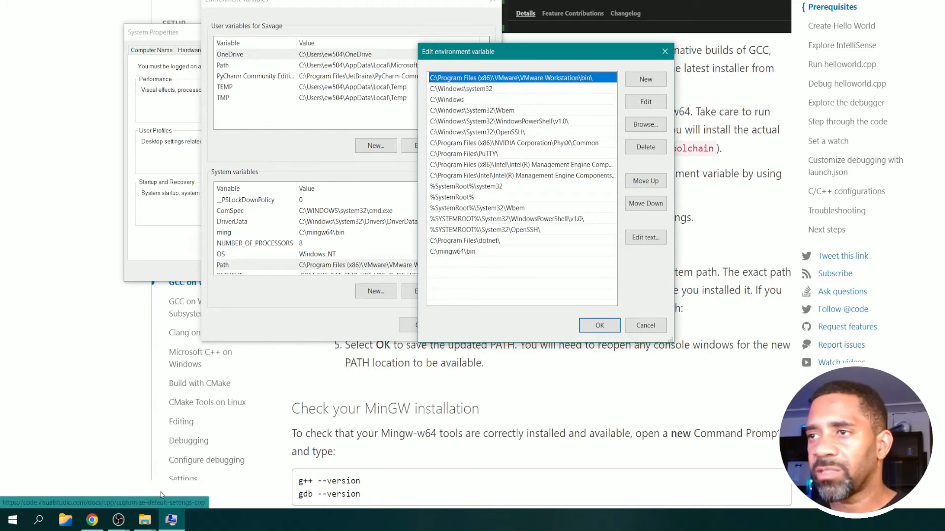
left_click(149, 526)
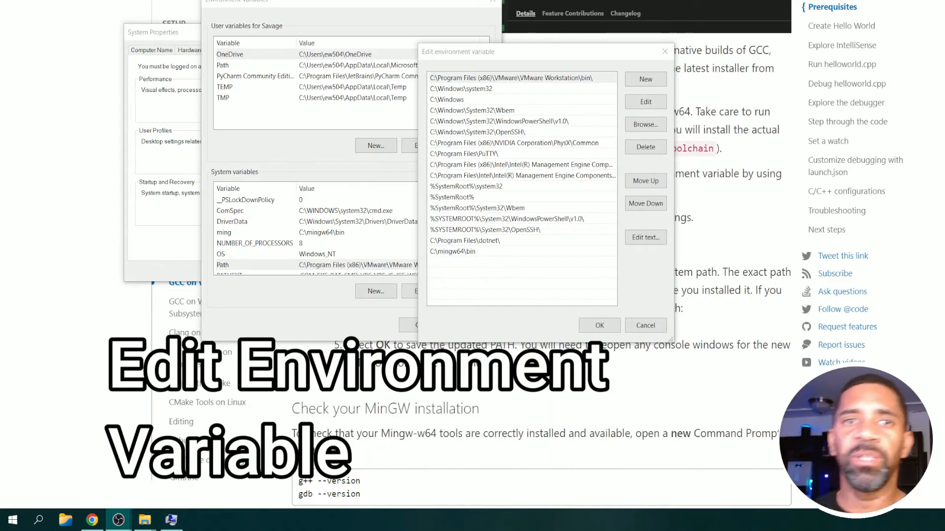
key("alt+Tab")
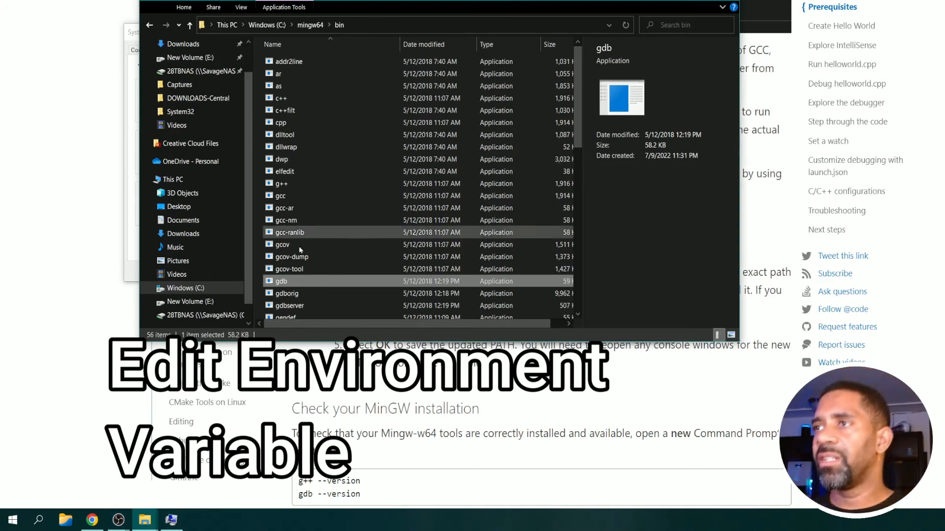
left_click(388, 24)
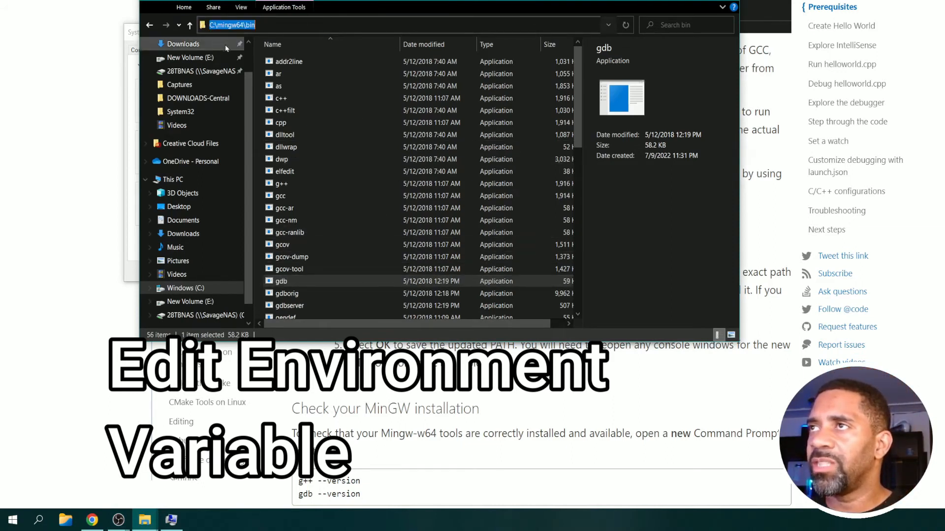
right_click(242, 26)
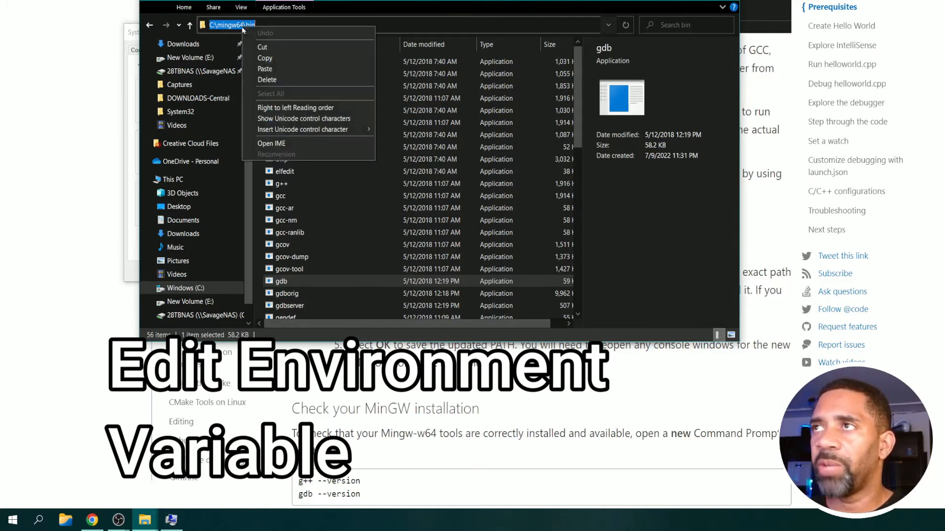
left_click(264, 58)
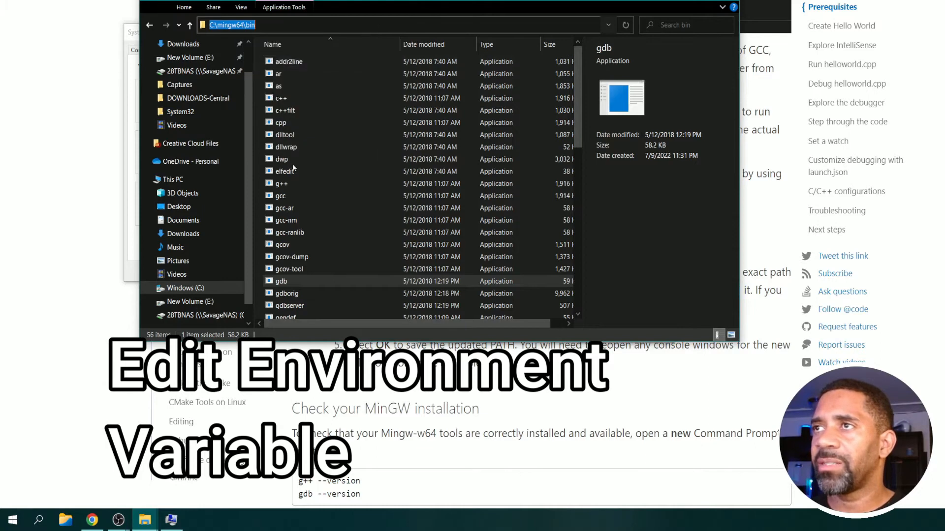
Return to the Path variable's entry list and delete the existing C:\mingw64\bin entry.
left_click(102, 181)
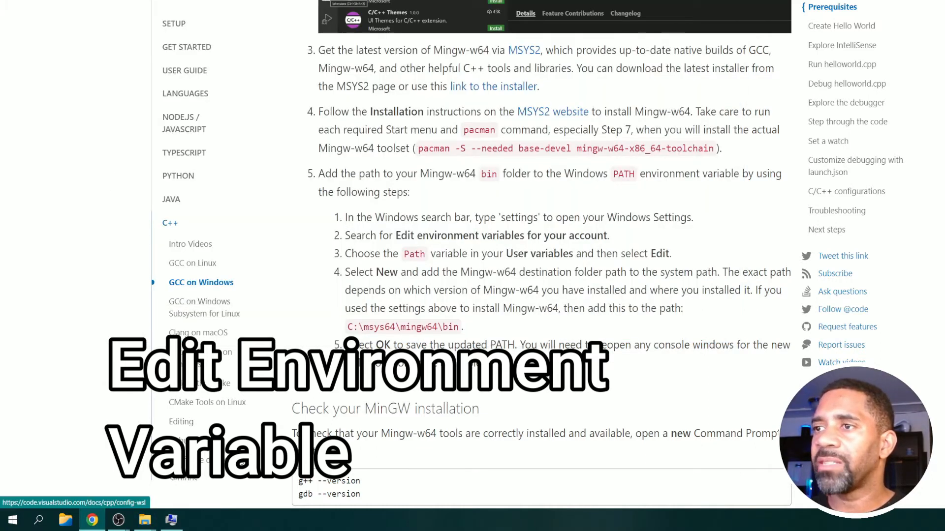
left_click(180, 529)
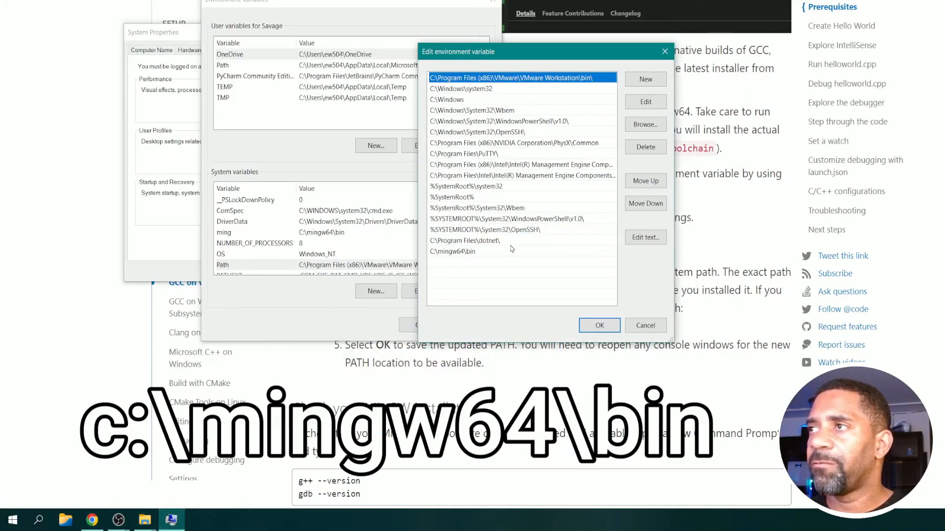
left_click(654, 79)
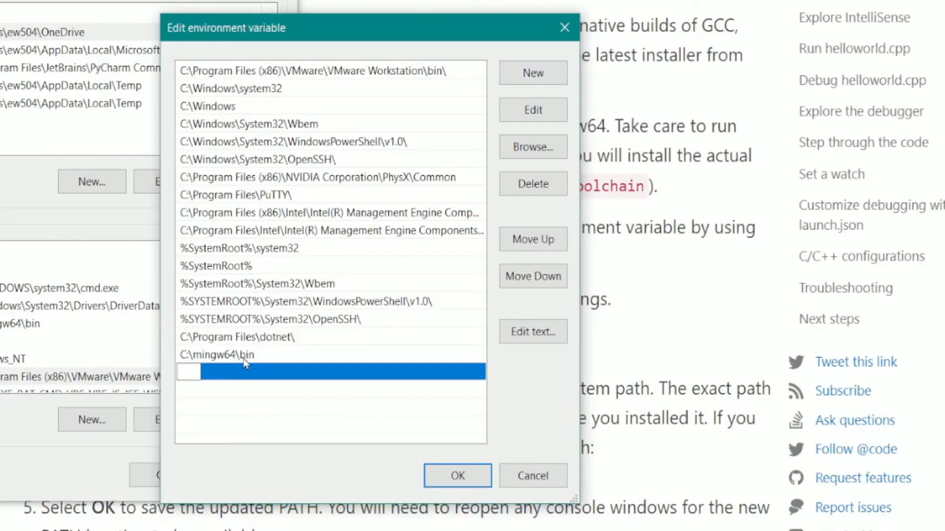
left_click(227, 359)
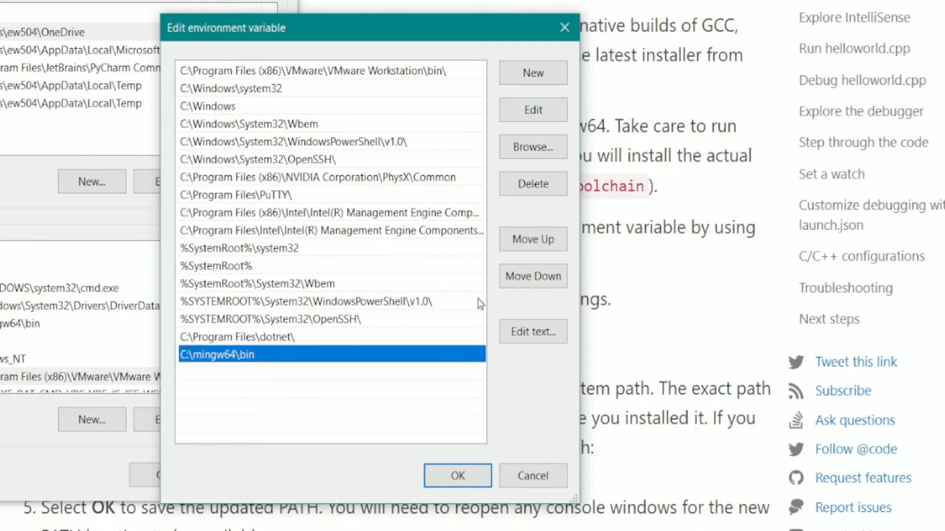
left_click(561, 186)
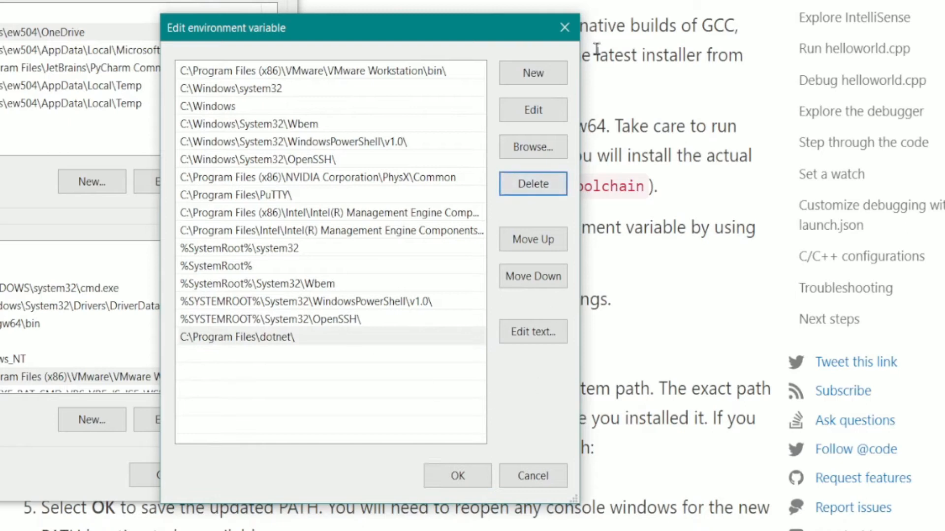
Add C:\mingw64\bin as a new entry in the system Path variable, save the changes and close System Properties.
left_click(544, 79)
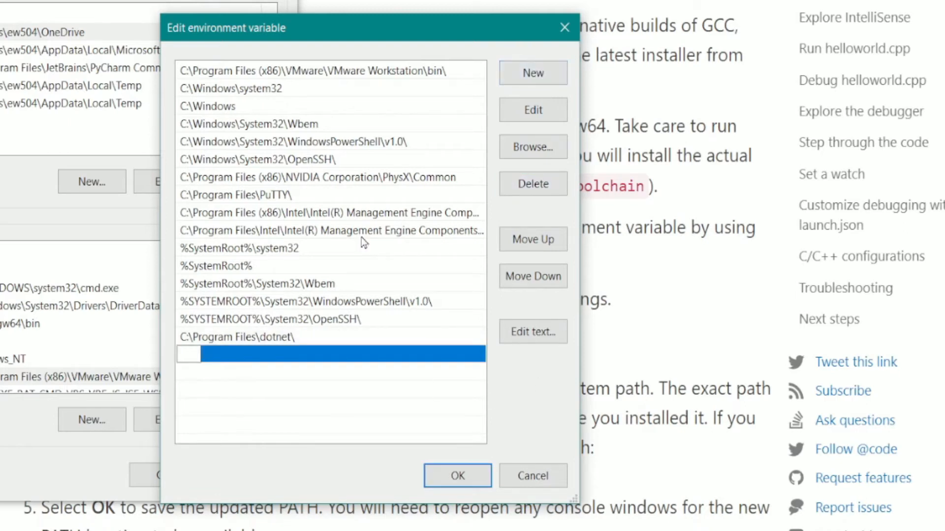
key("ctrl+v")
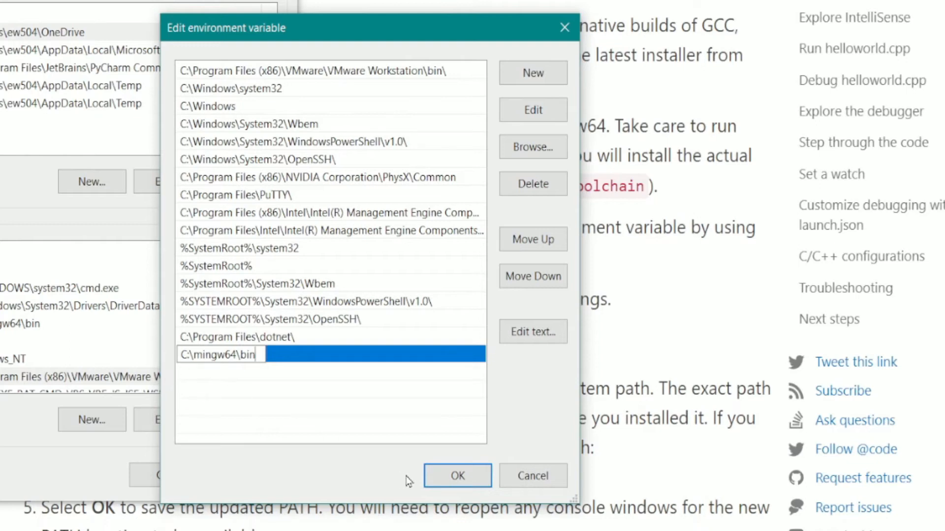
left_click(469, 483)
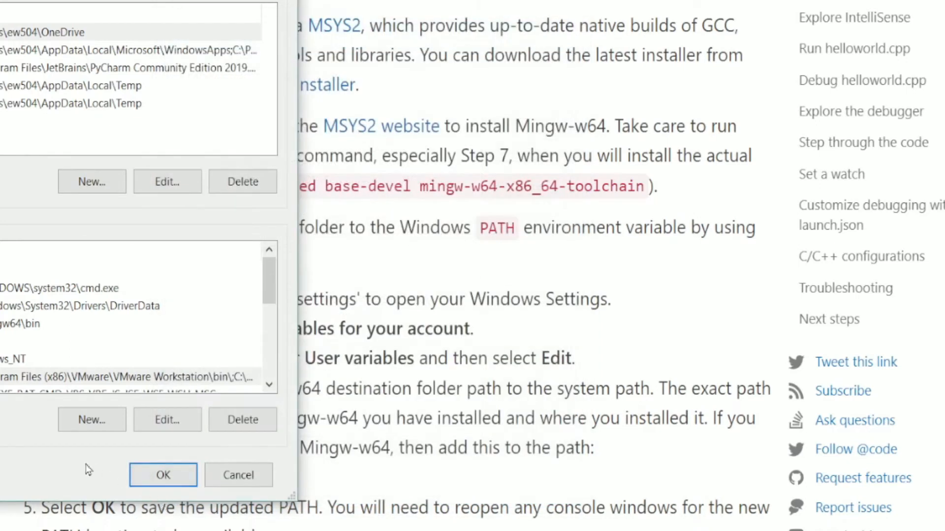
left_click(165, 485)
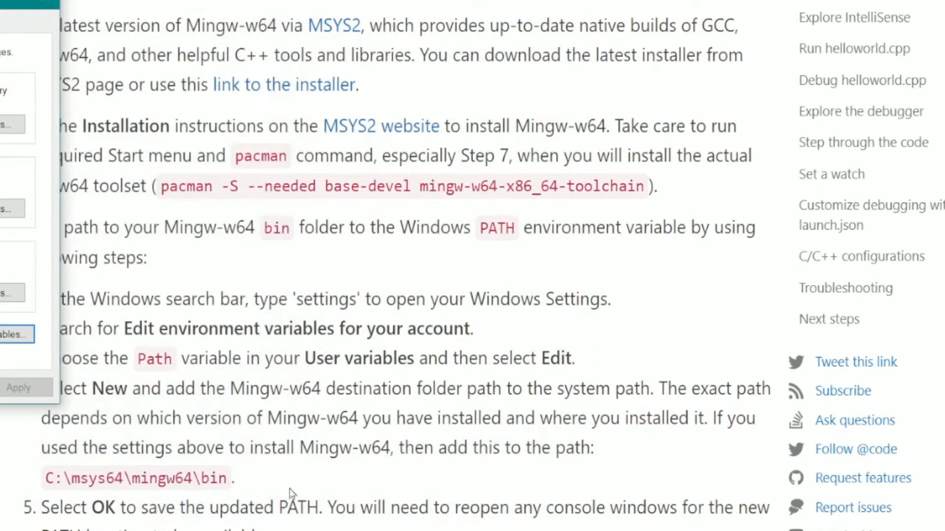
left_click(46, 1)
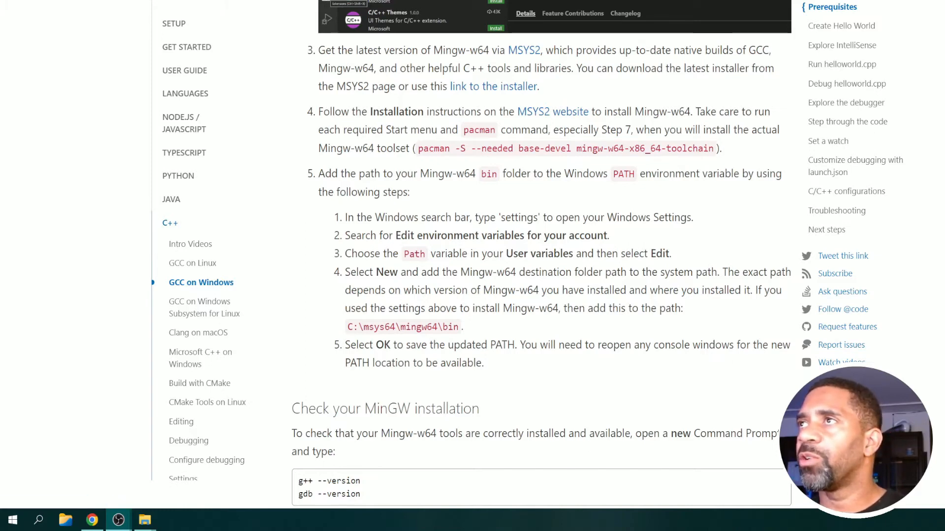
Download the Windows installer from the Visual Studio Code download page and run it.
scroll(284, 111, "up", 9)
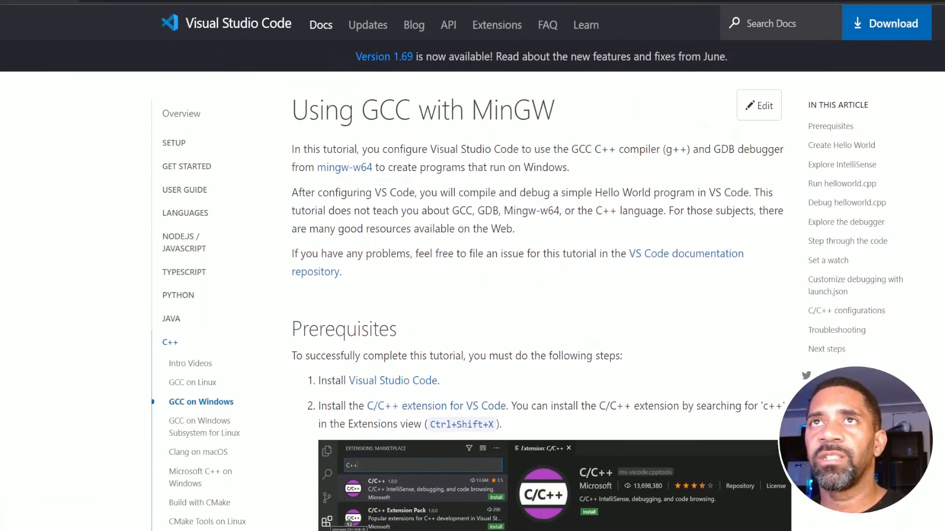
left_click(900, 23)
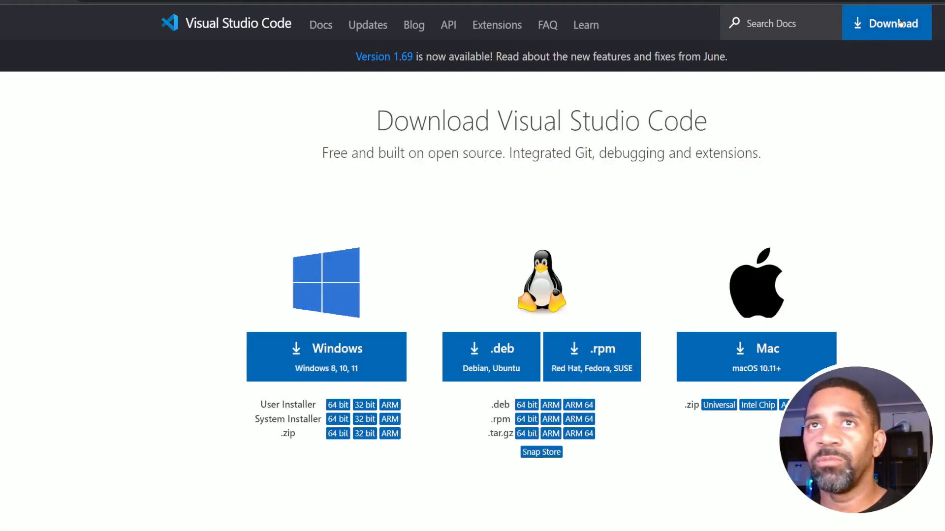
left_click(337, 350)
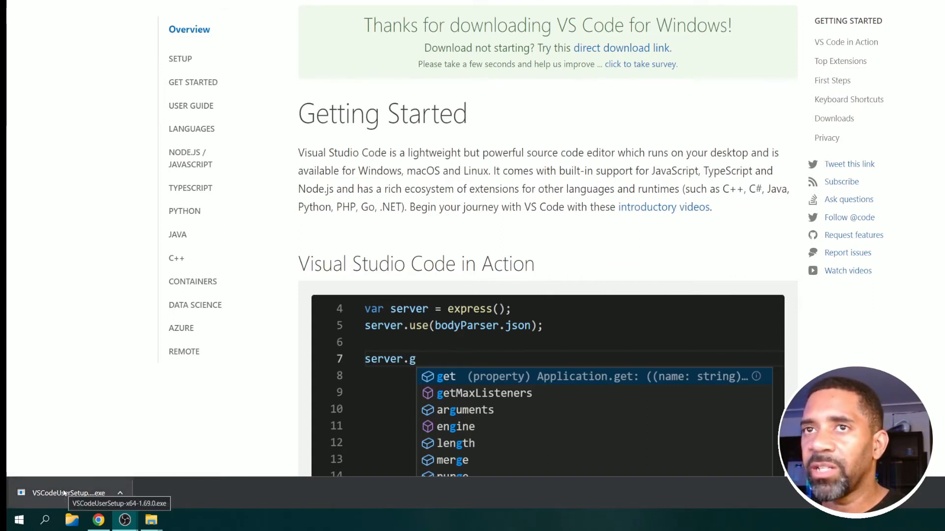
left_click(94, 492)
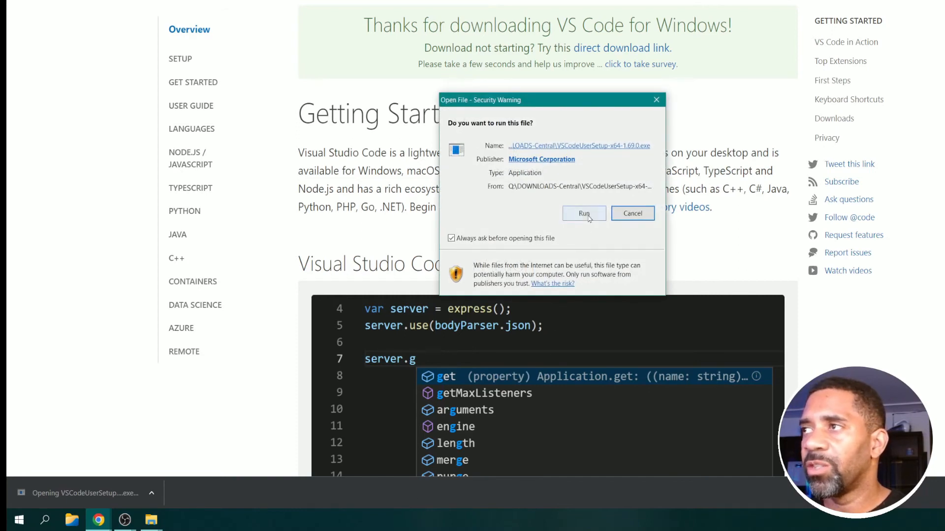
left_click(588, 217)
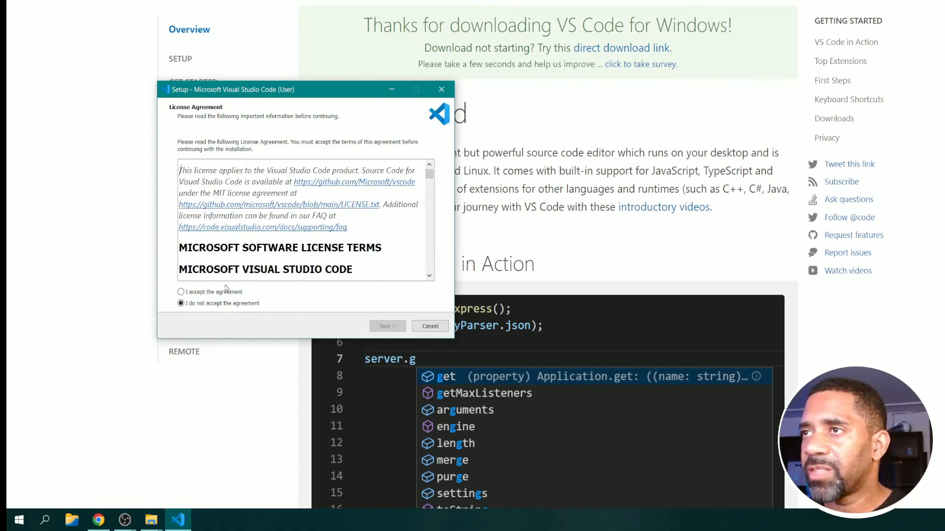
Accept the licence, install Visual Studio Code in the default folder with desktop icon, file type registration and PATH options, and launch it.
left_click(223, 294)
left_click(392, 331)
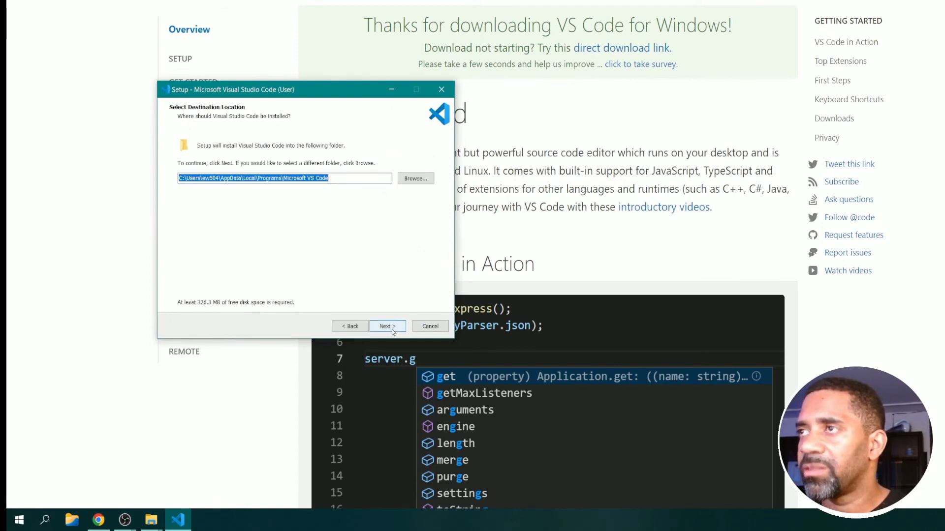
left_click(392, 330)
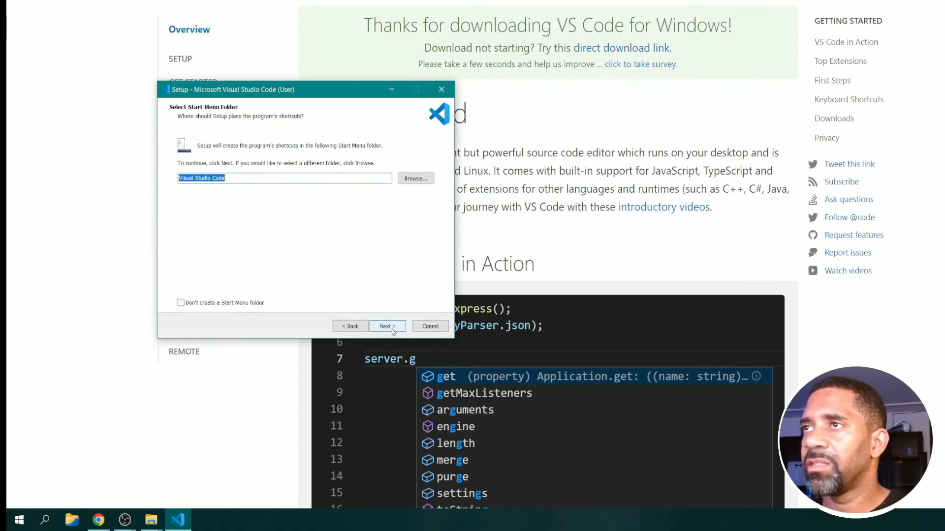
left_click(393, 330)
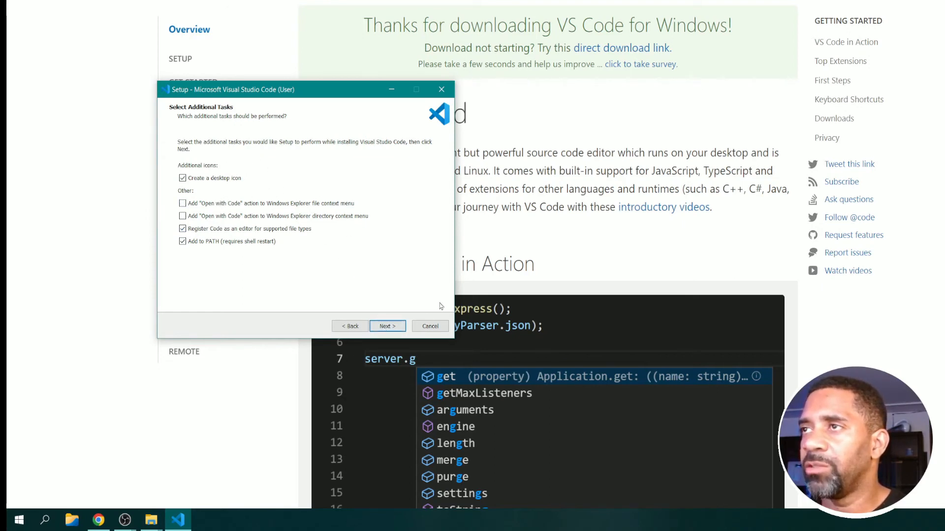
left_click(387, 326)
left_click(386, 326)
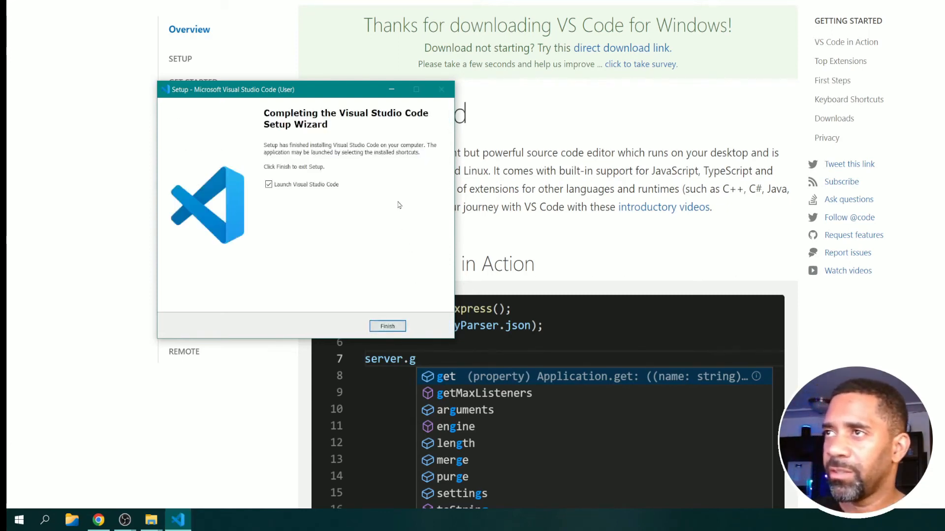
left_click(397, 327)
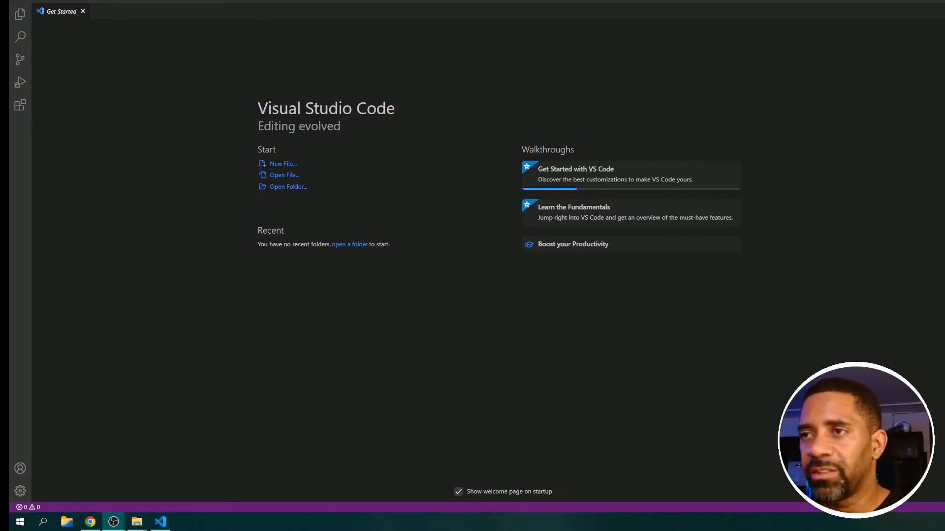
View the installed extensions and open the details page of Microsoft's C/C++ extension.
left_click(17, 495)
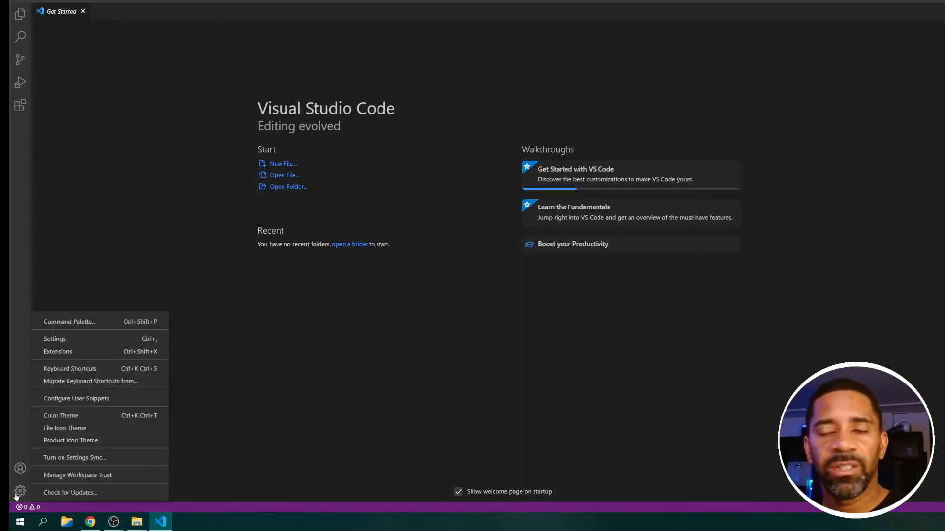
left_click(117, 356)
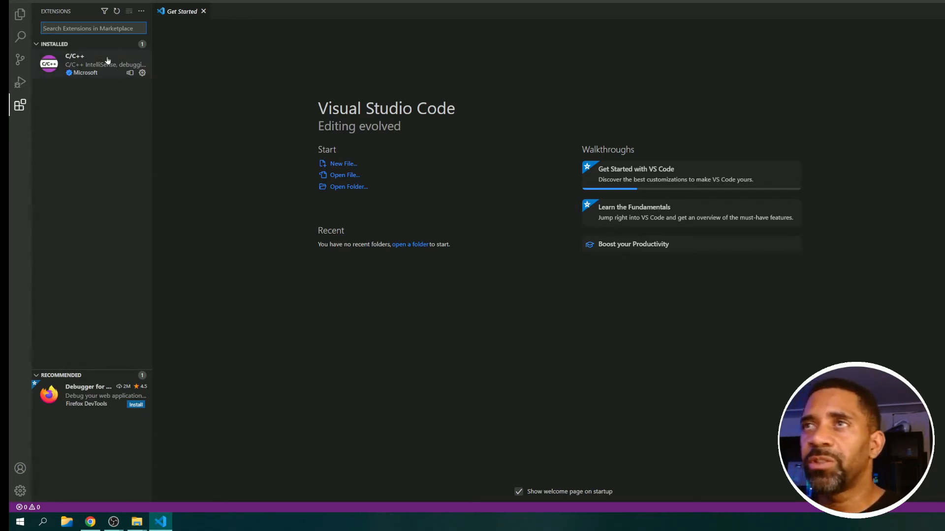
mouse_move(108, 60)
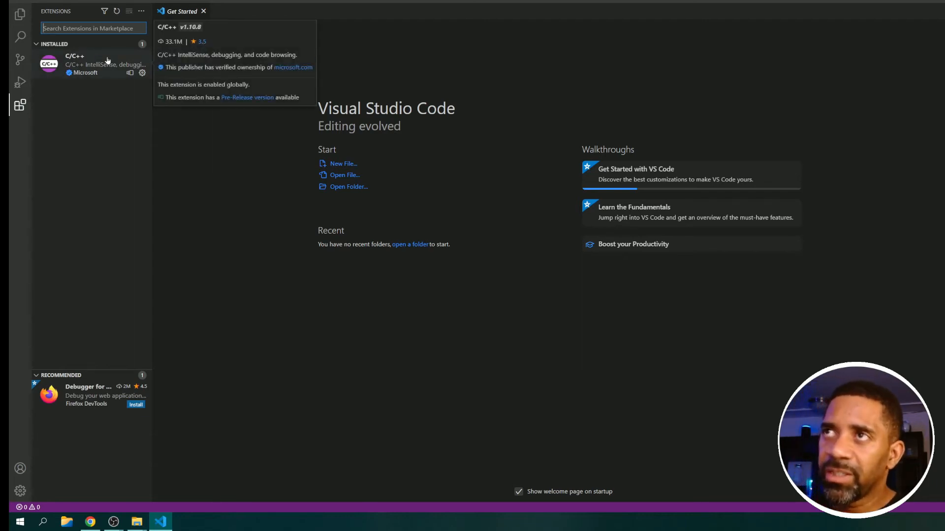
left_click(95, 68)
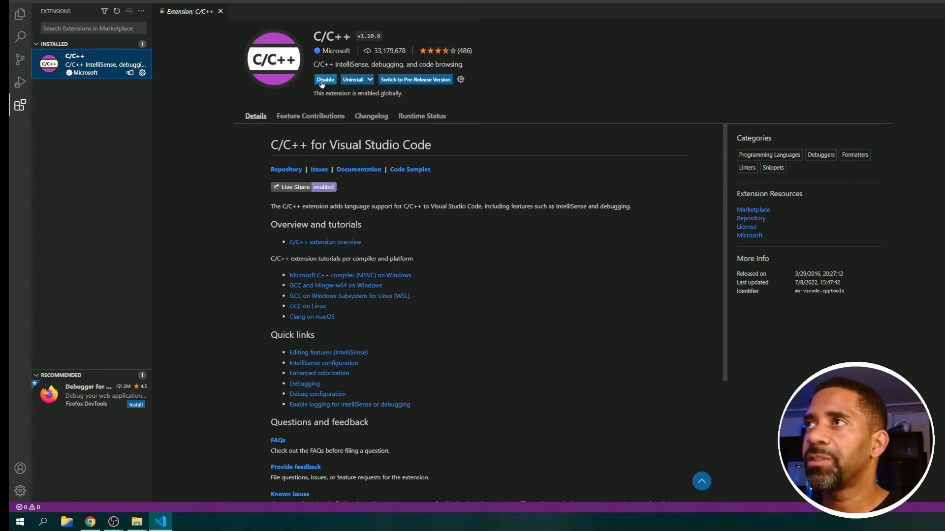
left_click(280, 78)
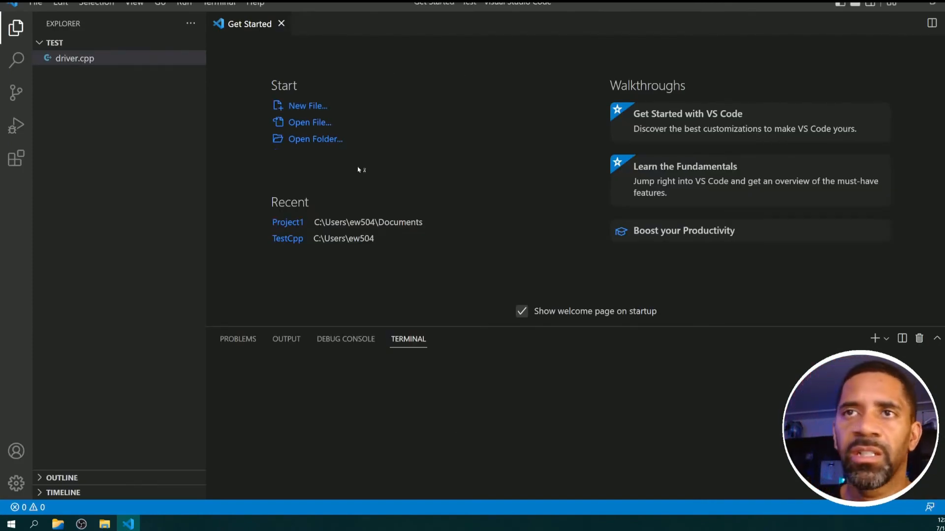
Create a folder named Sample1 in Documents and open it as the working folder.
left_click(326, 140)
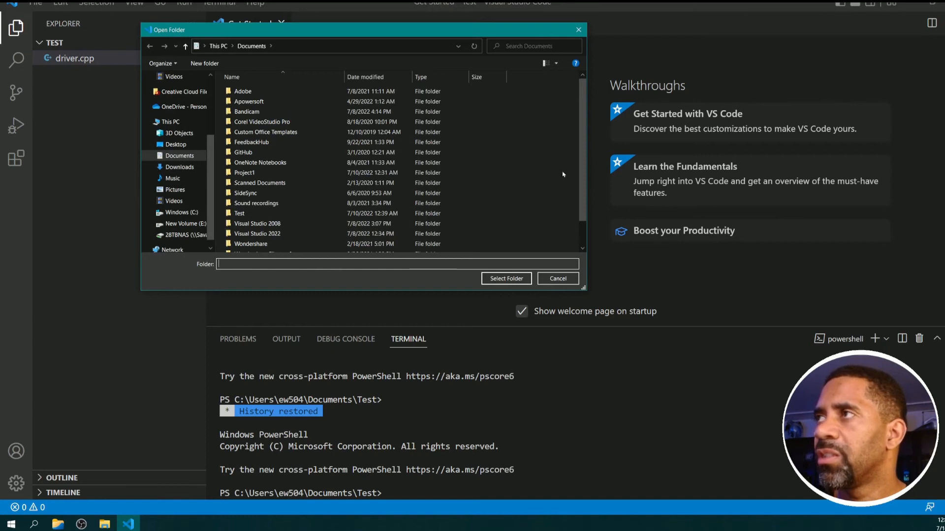
right_click(539, 215)
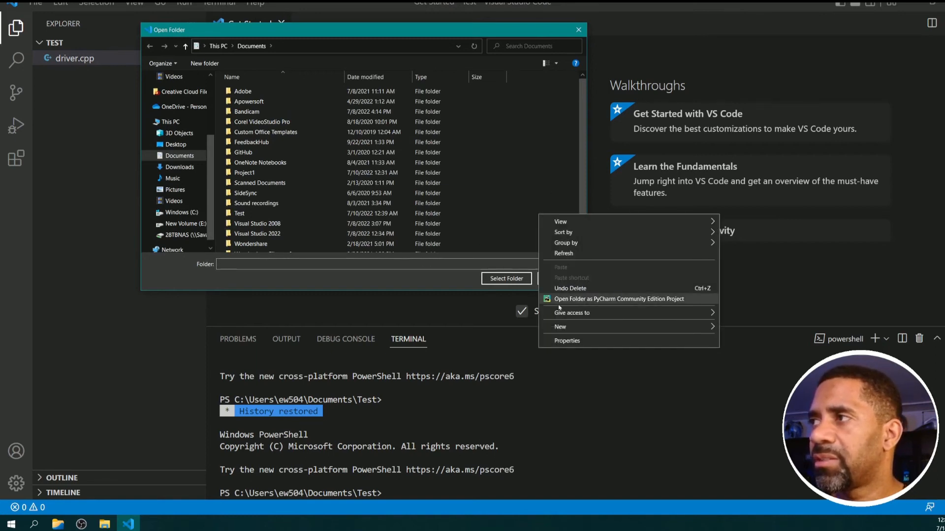
mouse_move(559, 328)
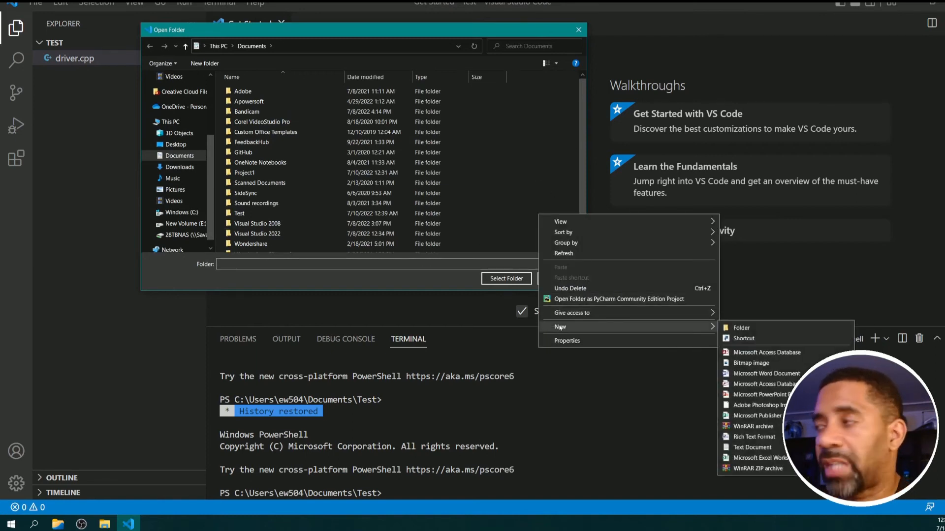
left_click(728, 328)
type("Sam")
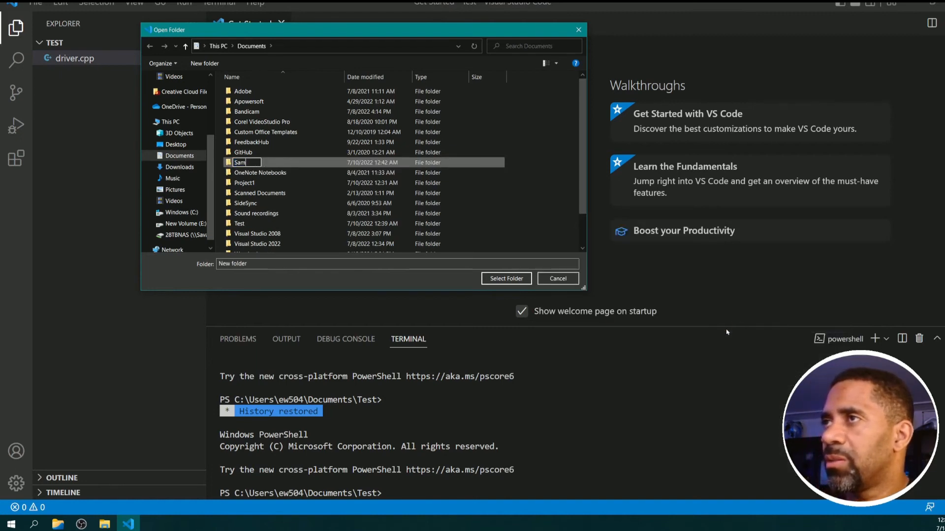
type("ple1")
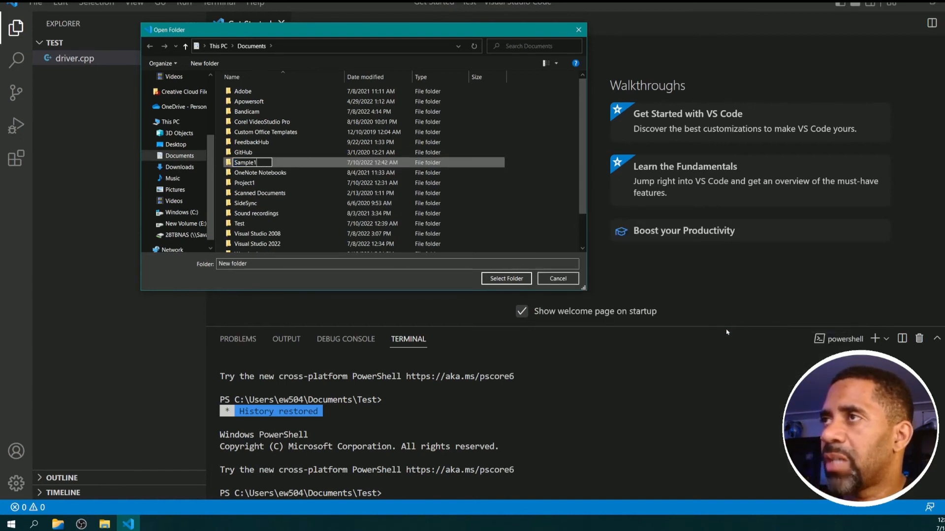
key("Return")
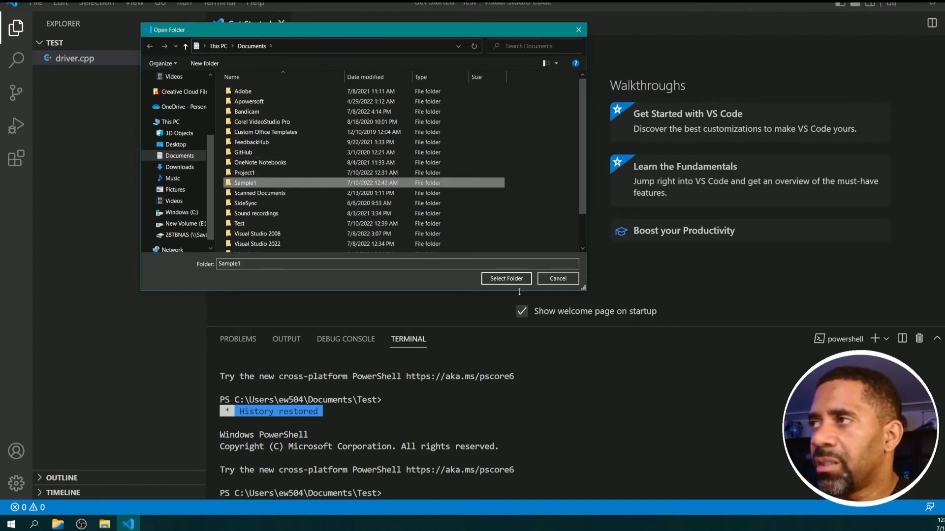
left_click(503, 280)
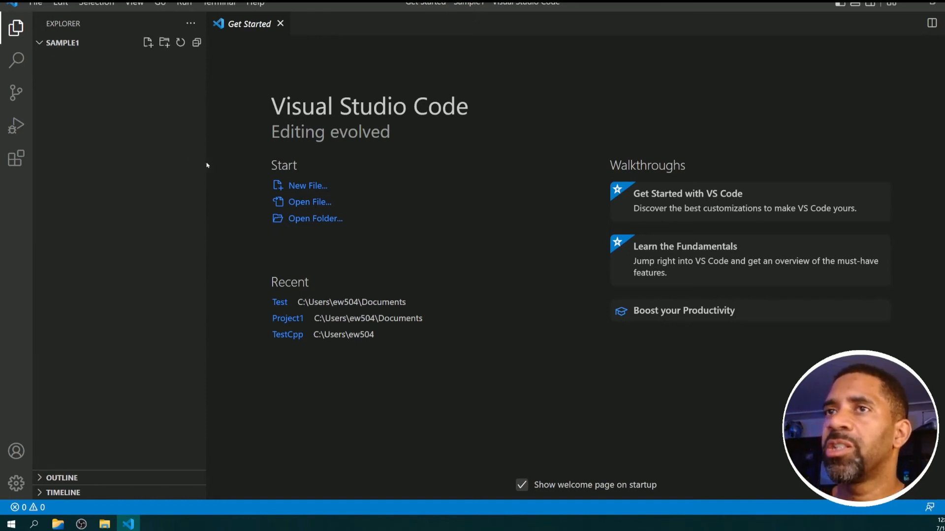
Create a new text file in the Sample1 workspace and set its language mode to C++.
left_click(315, 187)
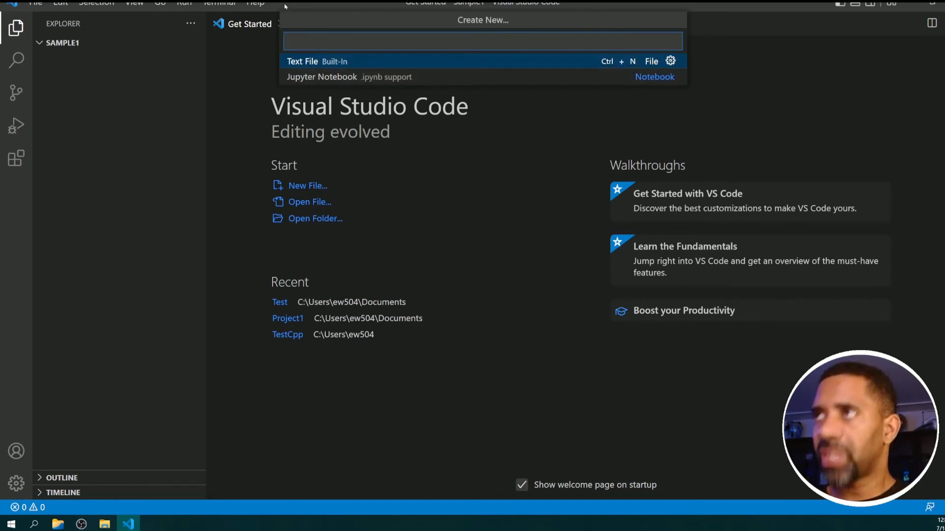
left_click(306, 62)
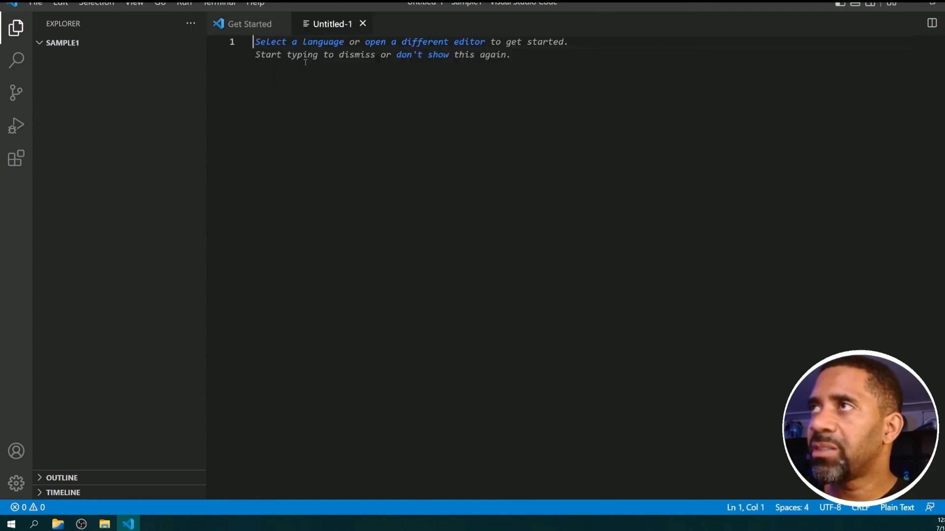
left_click(302, 45)
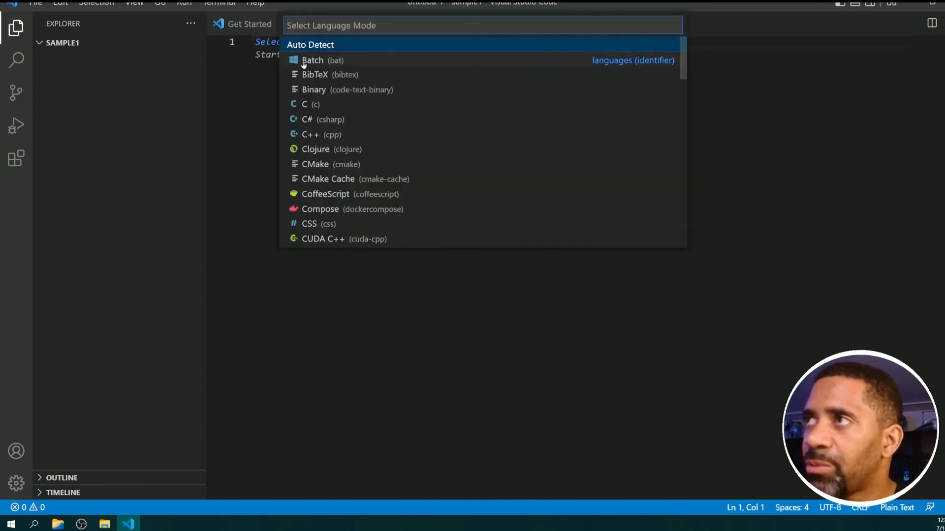
left_click(304, 135)
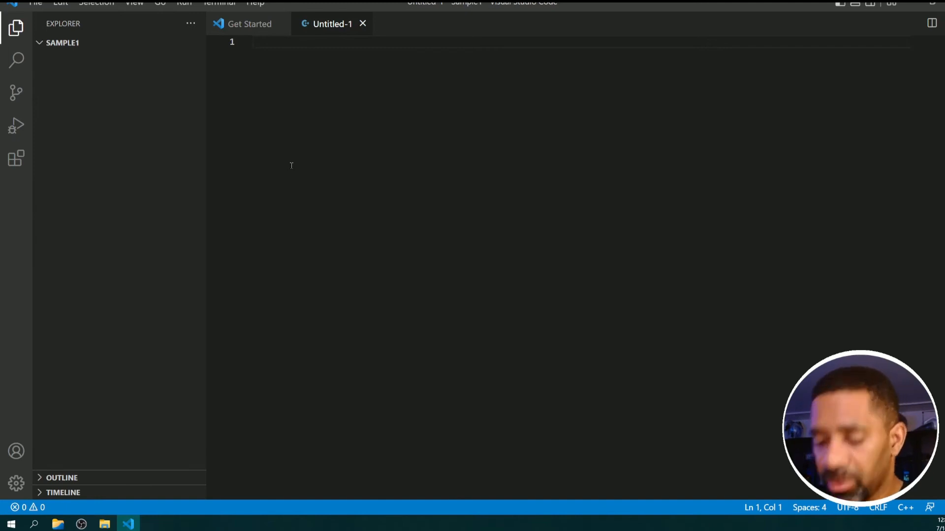
Enter #include<iostream> on the first line of the new C++ file.
type("#inc")
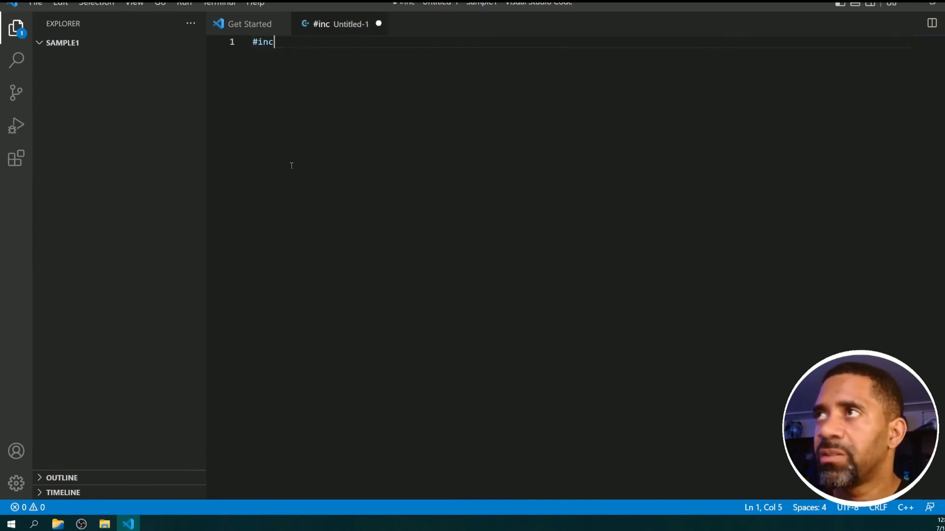
type("lude<")
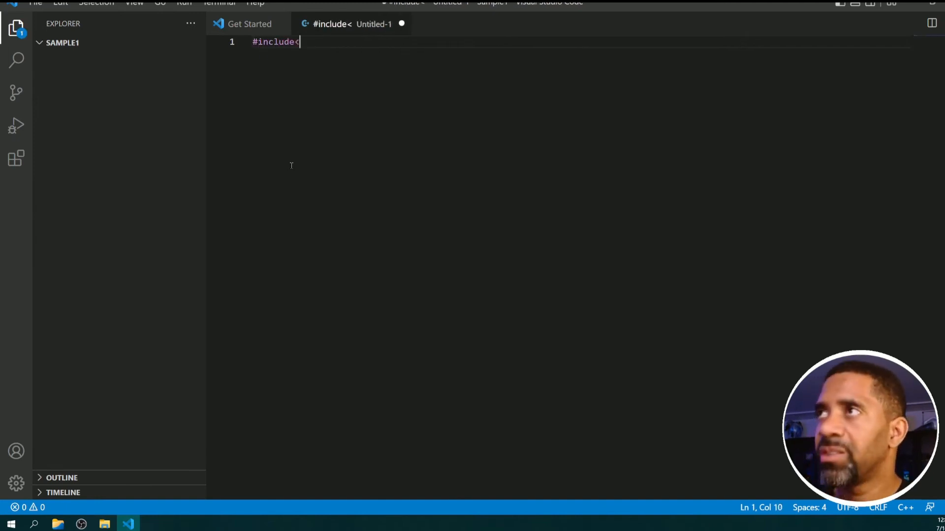
type("ios")
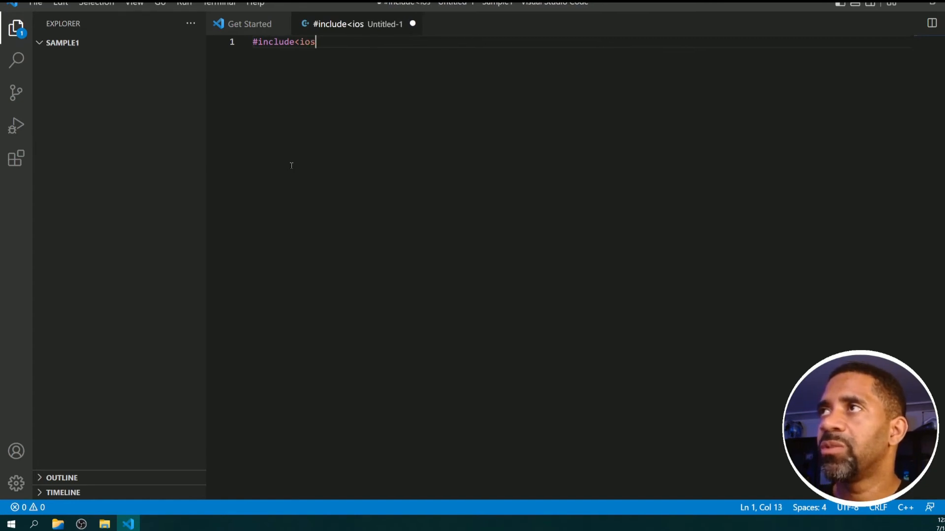
type("tream>")
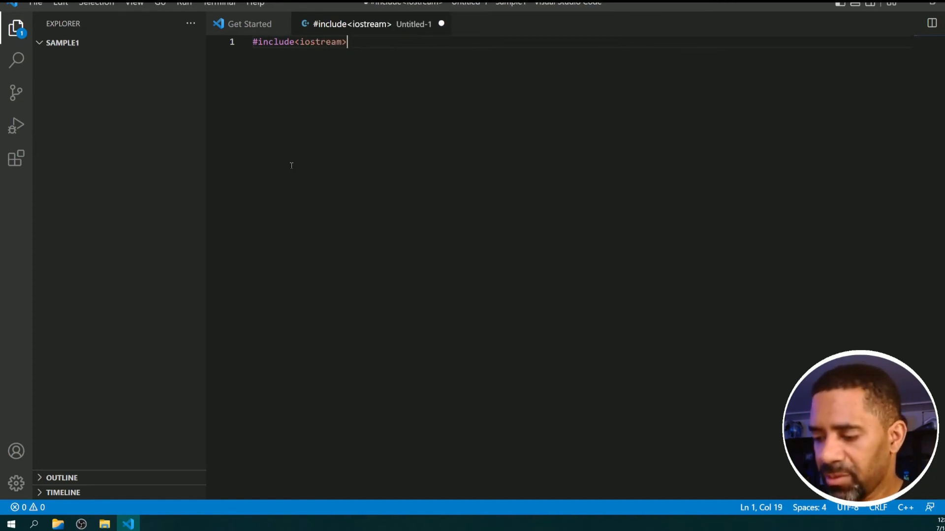
Add the line using namespace std; below the include directive.
key("Return")
type("using namesp")
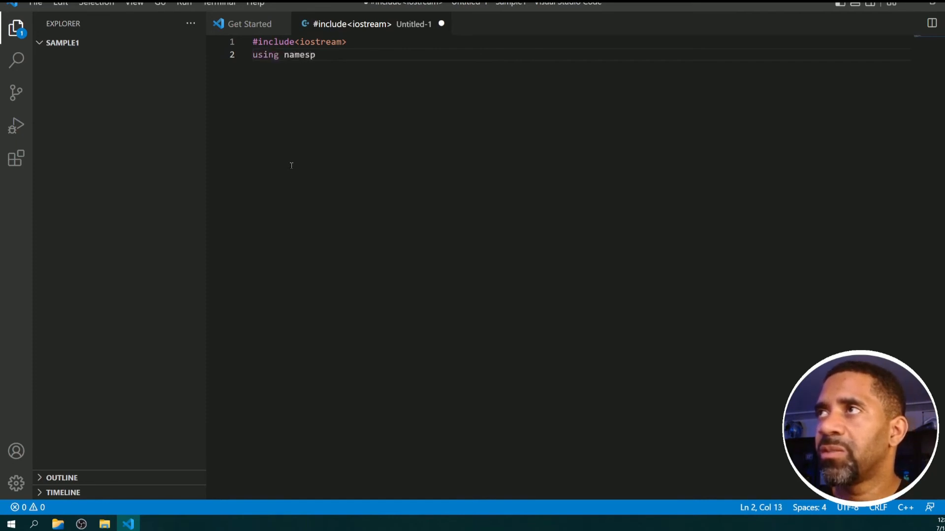
type("ace std;")
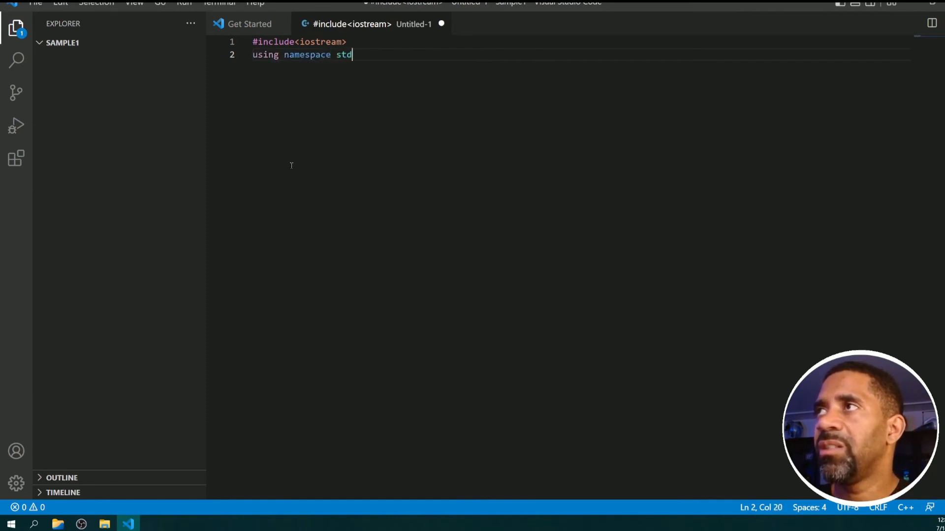
Add an int main() function after a blank line, with its braces on separate lines around an empty indented body.
key("Return")
key("Return")
type("i")
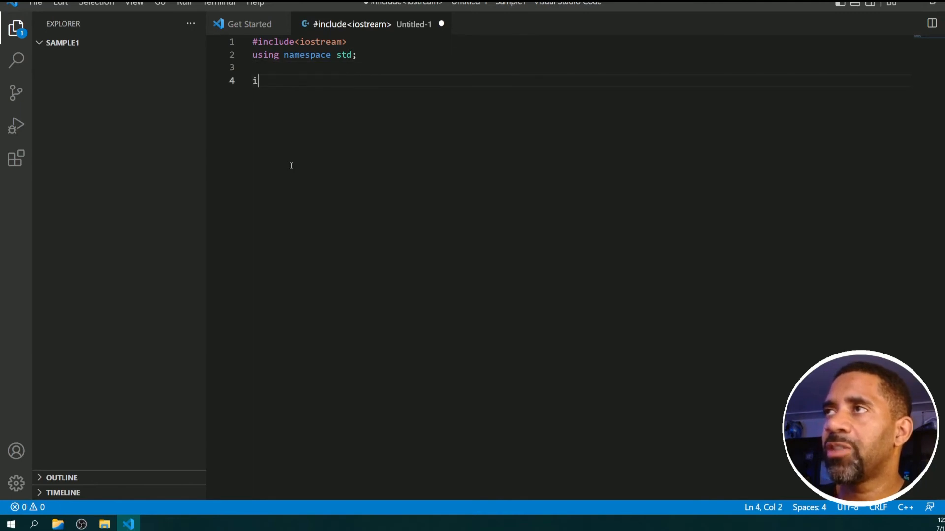
type("nt (")
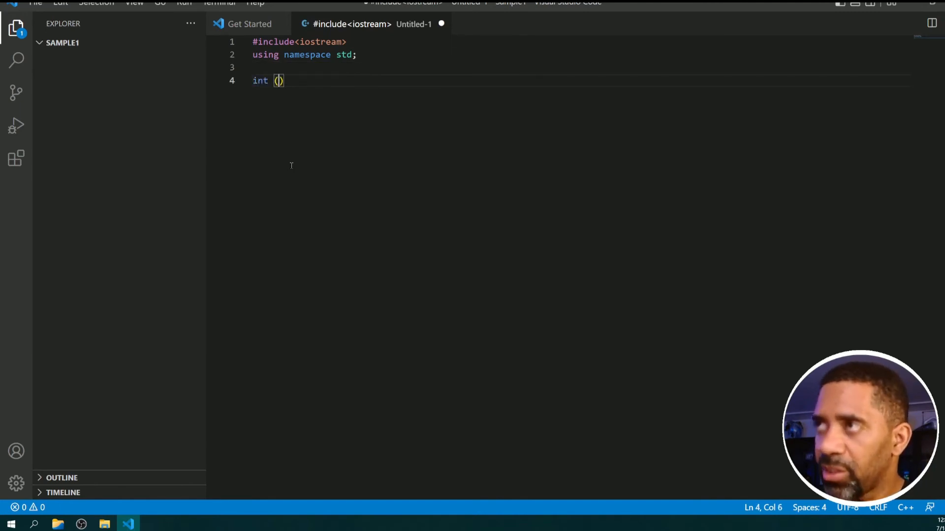
key("Left")
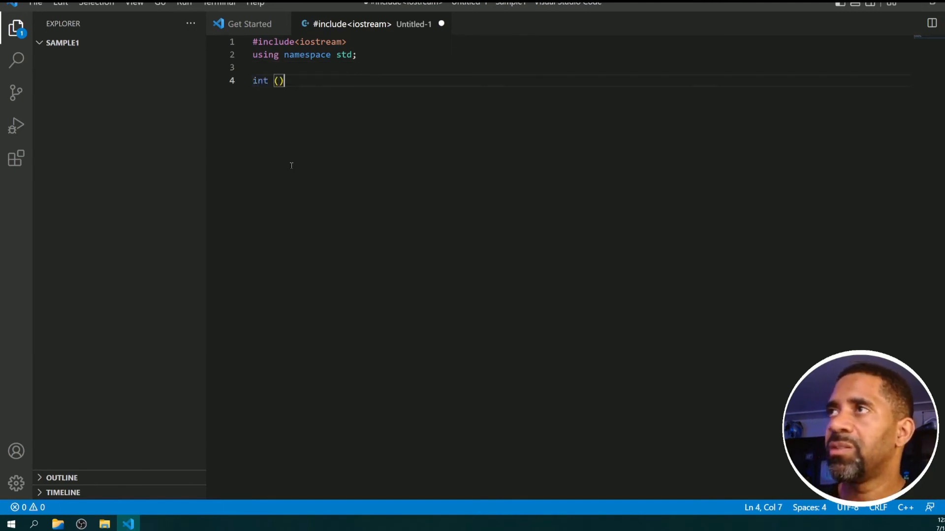
type("main")
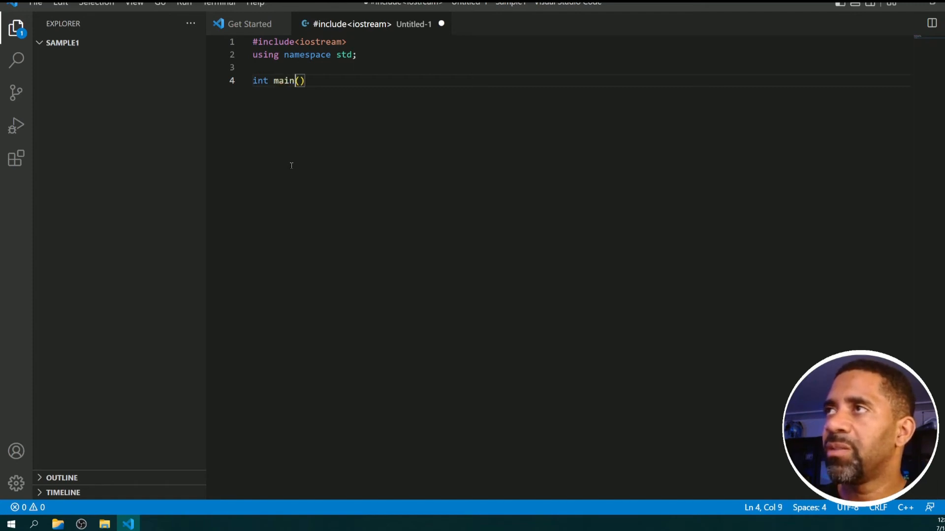
key("End")
type("{")
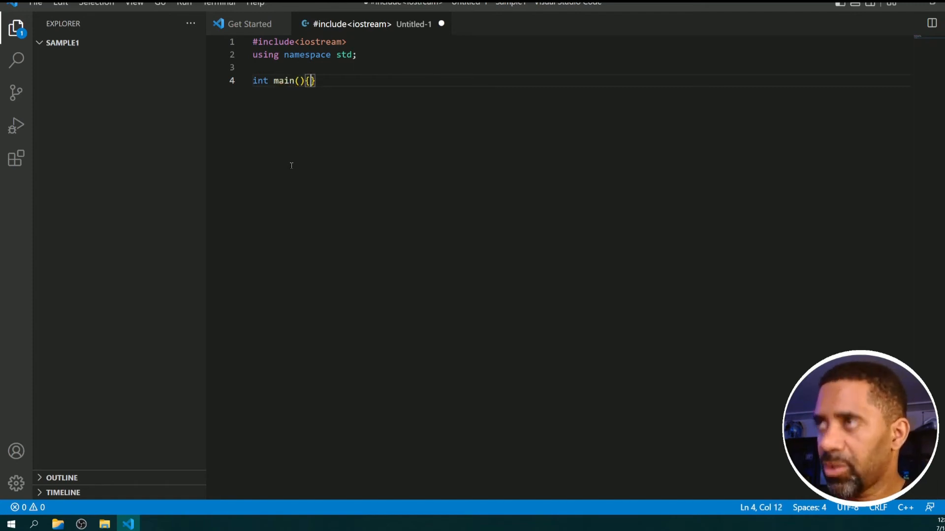
key("Left")
key("Left")
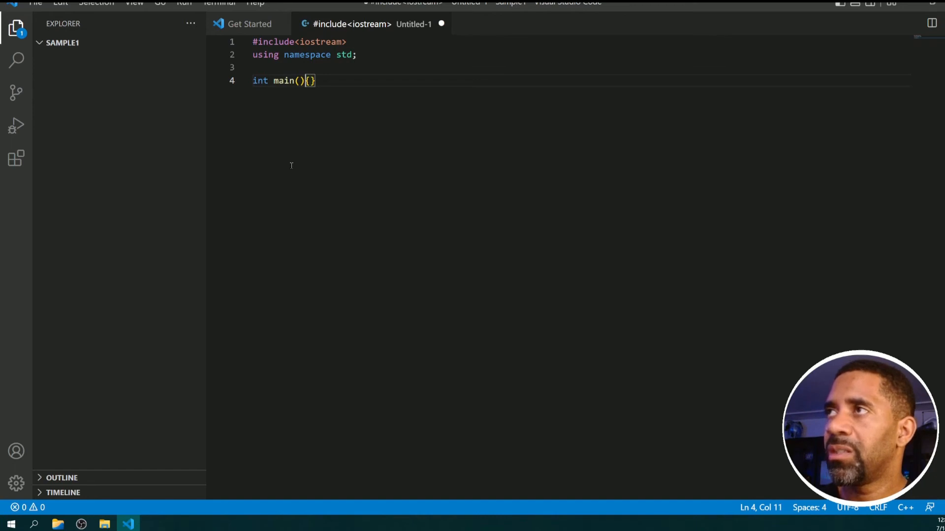
key("Return")
key("Right")
key("Return")
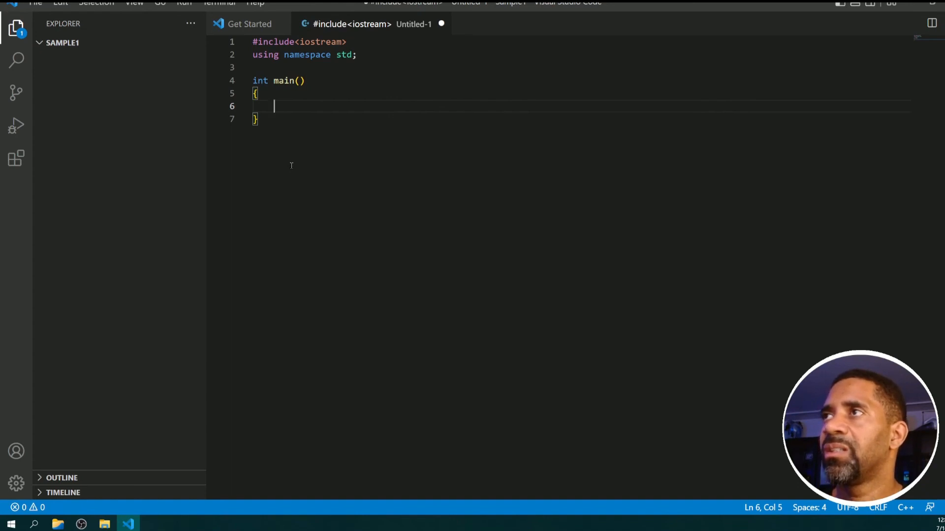
Fill the main function body with std::cout<<"Hello Worldz"<<endl; followed by return 0; on the next line.
type("std::")
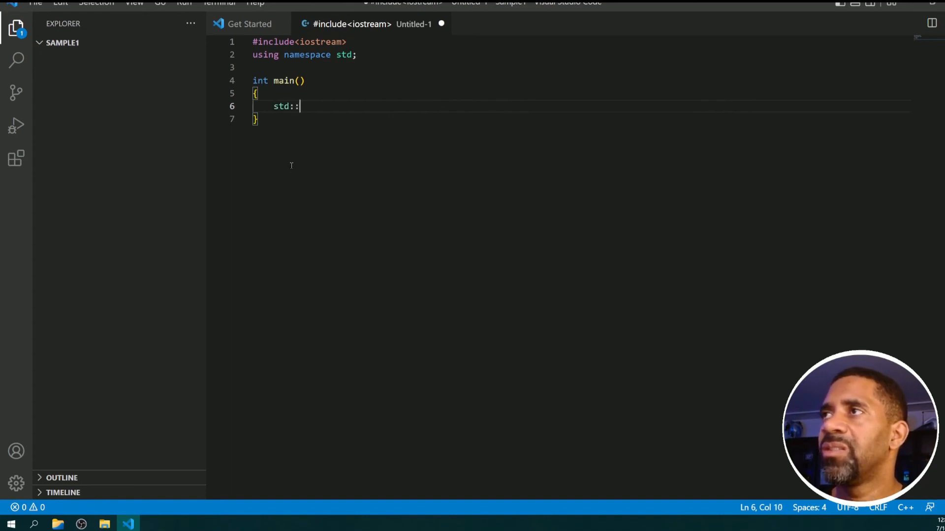
type("cout<<\"")
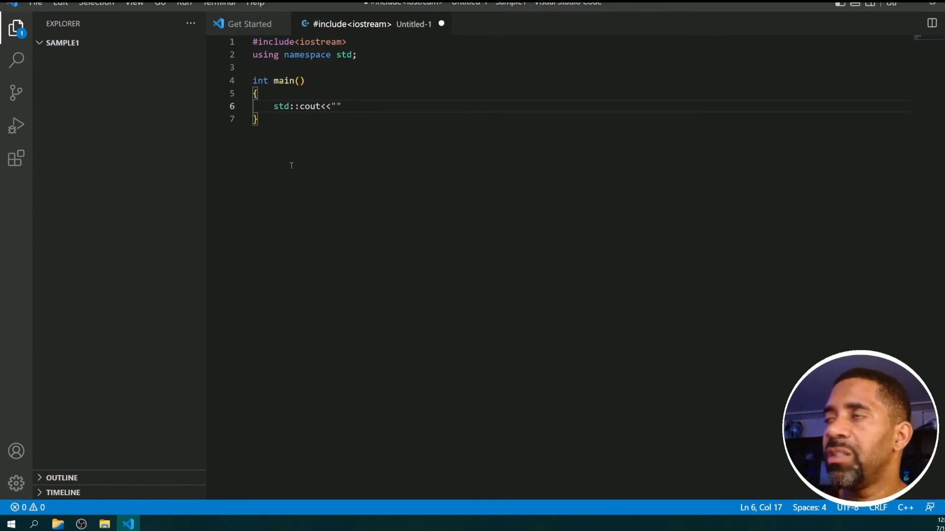
type("Hello Worlds")
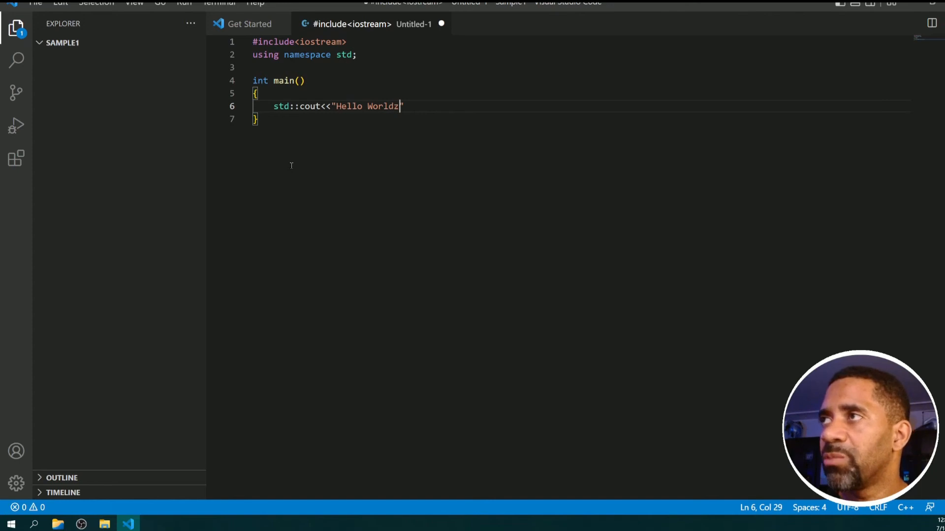
type("\"<<")
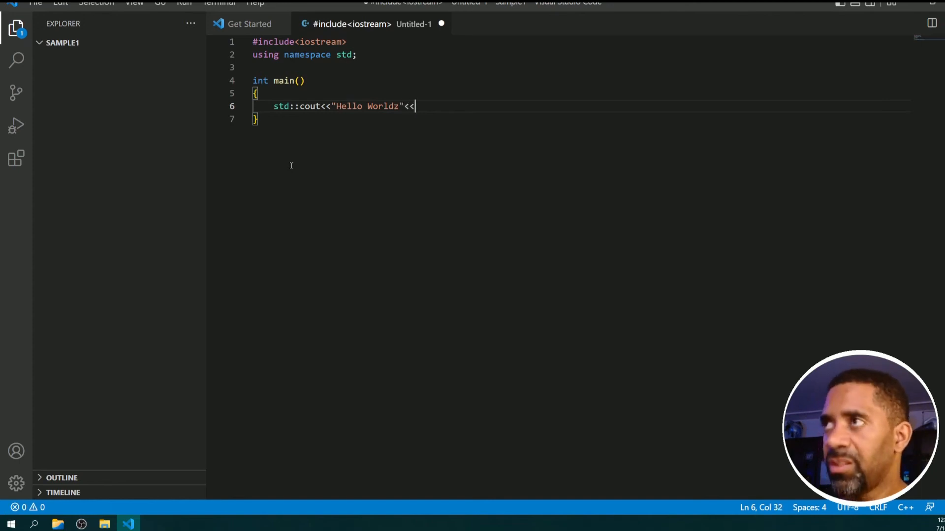
type("endl;")
key("Return")
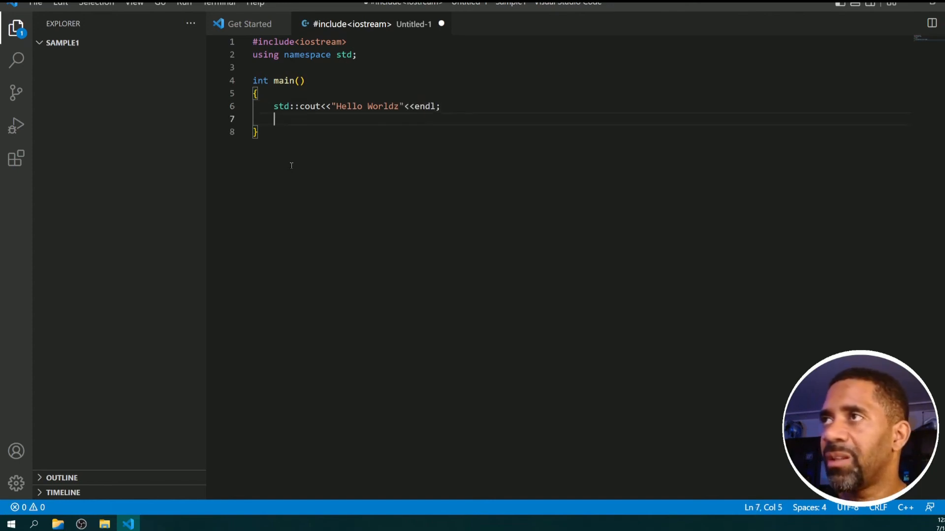
type("return")
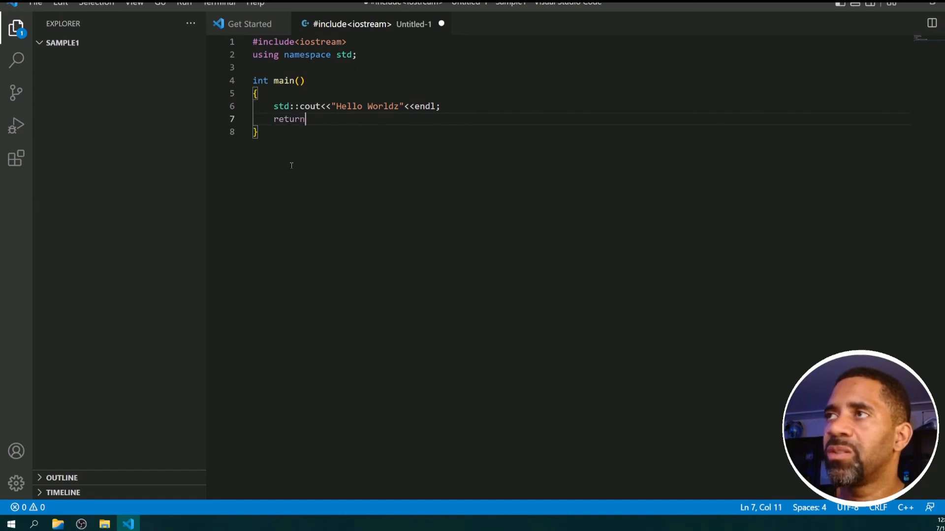
type(" 0;")
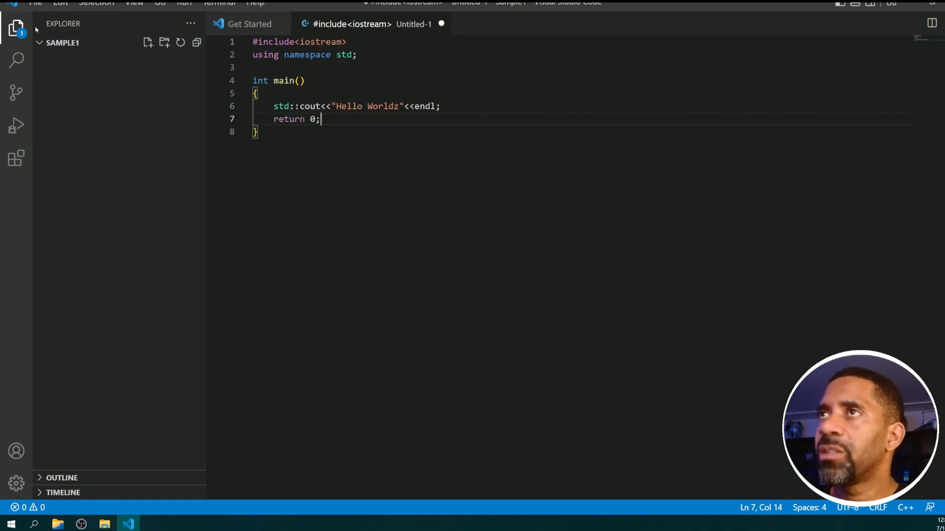
Save the C++ file as Driver in the Sample1 folder.
left_click(35, 3)
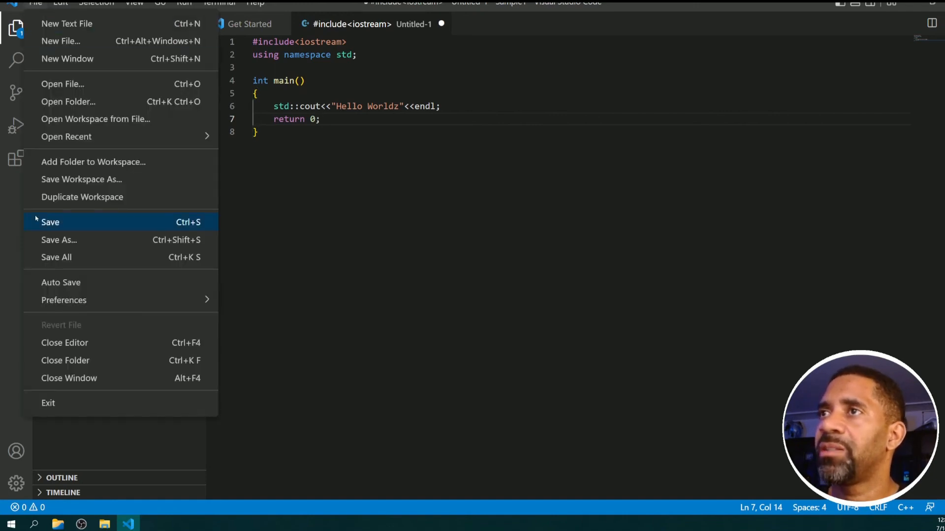
left_click(54, 223)
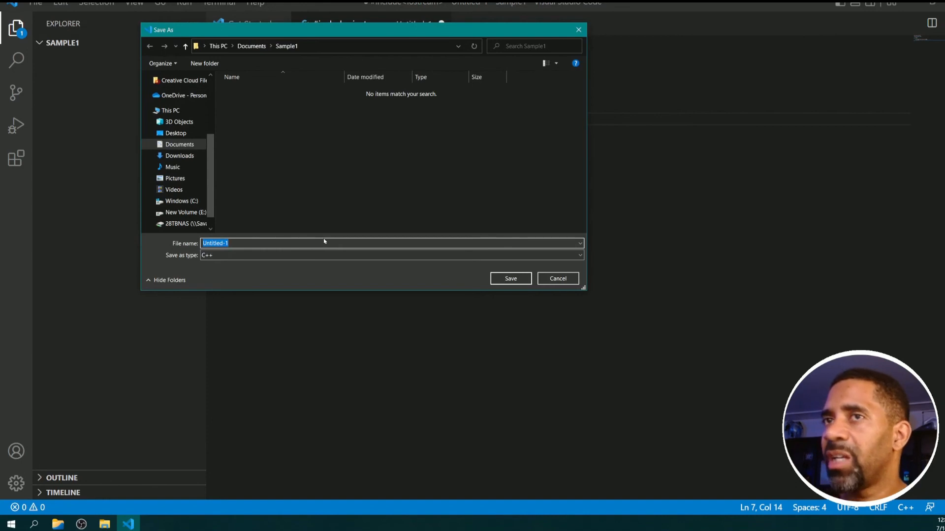
type("Driver")
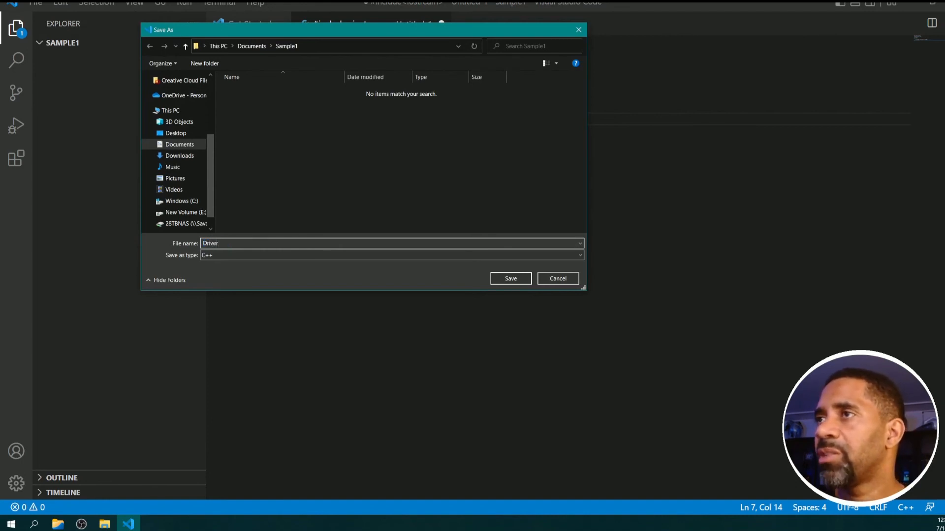
key("Return")
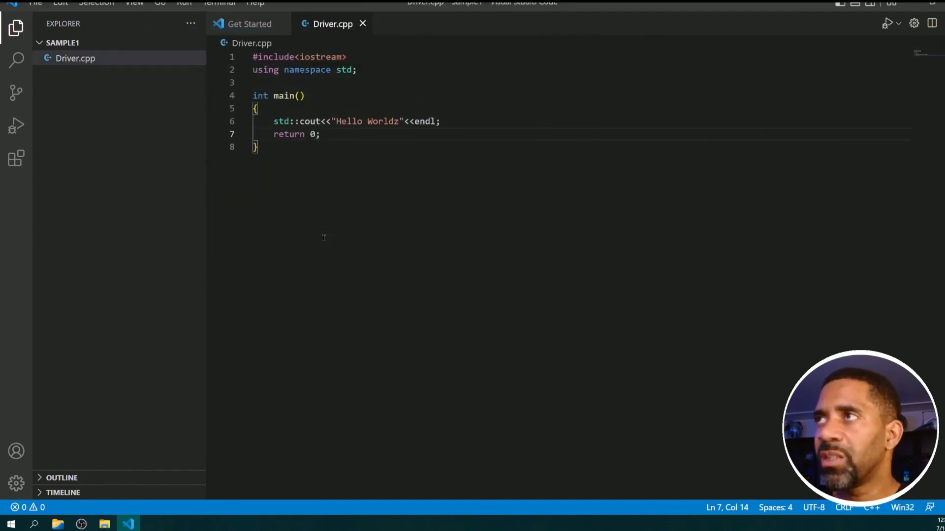
Build Driver.cpp with the g++.exe build active file task and highlight the build result message.
left_click(218, 4)
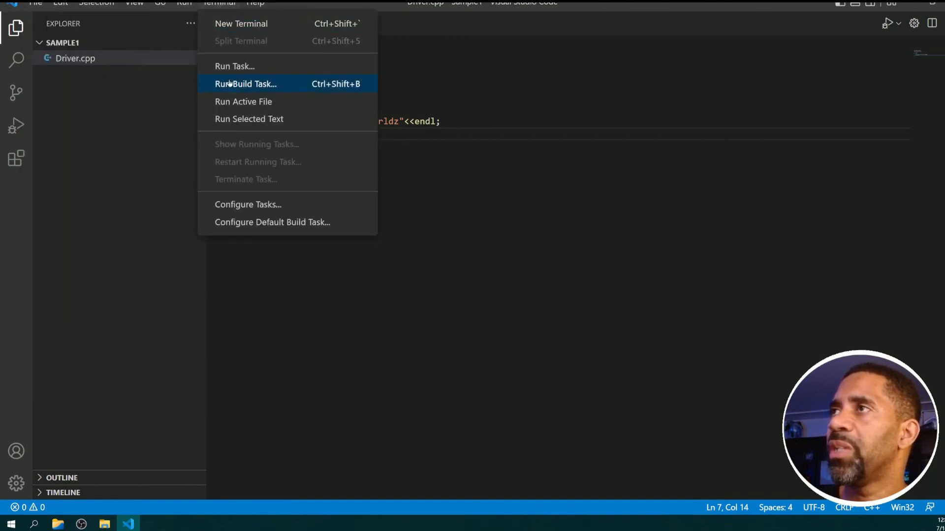
left_click(230, 83)
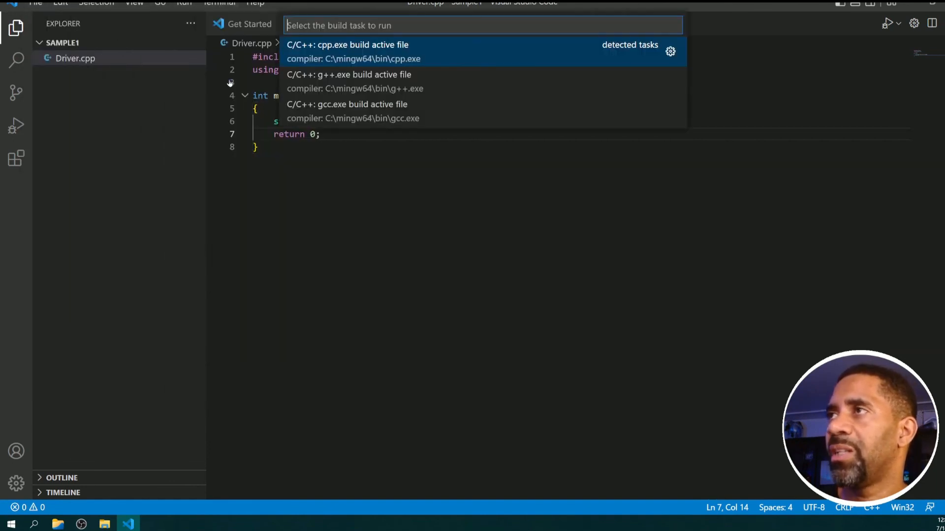
left_click(339, 88)
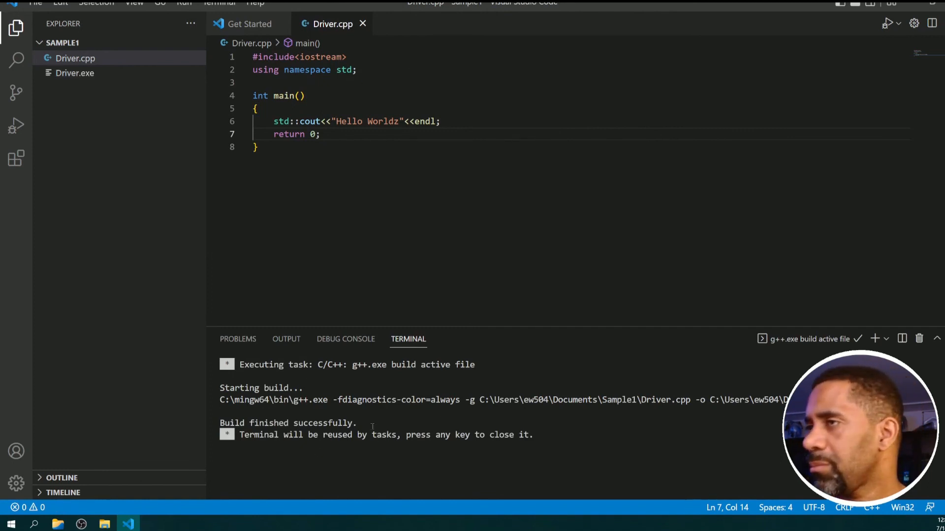
left_click_drag(348, 423, 175, 418)
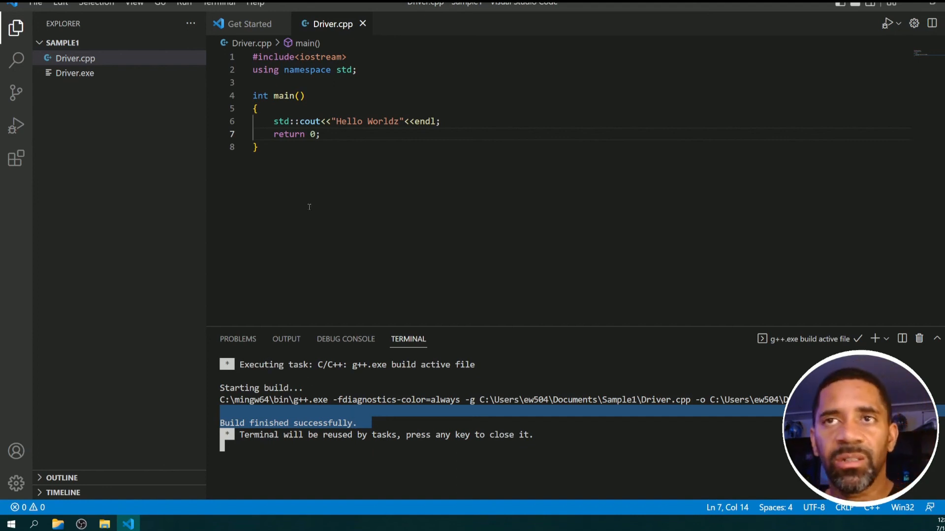
Open a new terminal in the Sample1 folder and switch it from PowerShell to the command prompt with cmd.
left_click(219, 3)
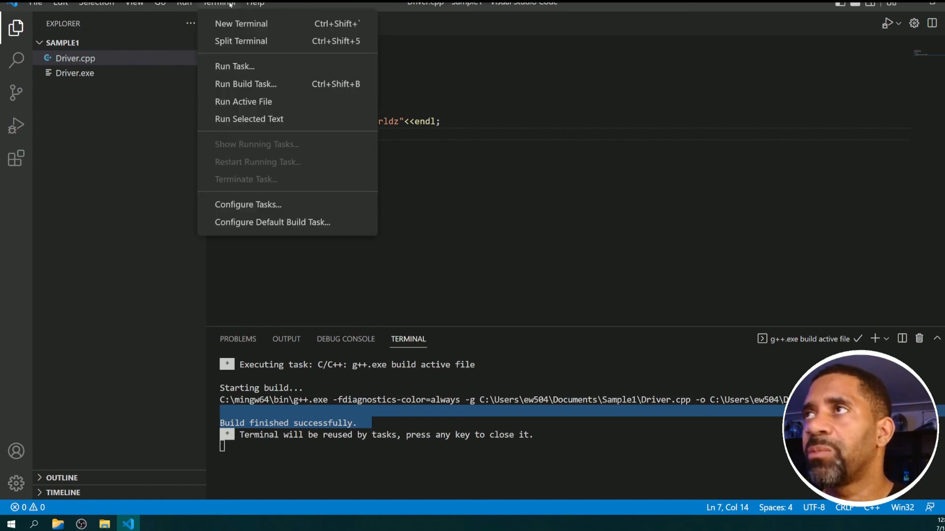
left_click(232, 28)
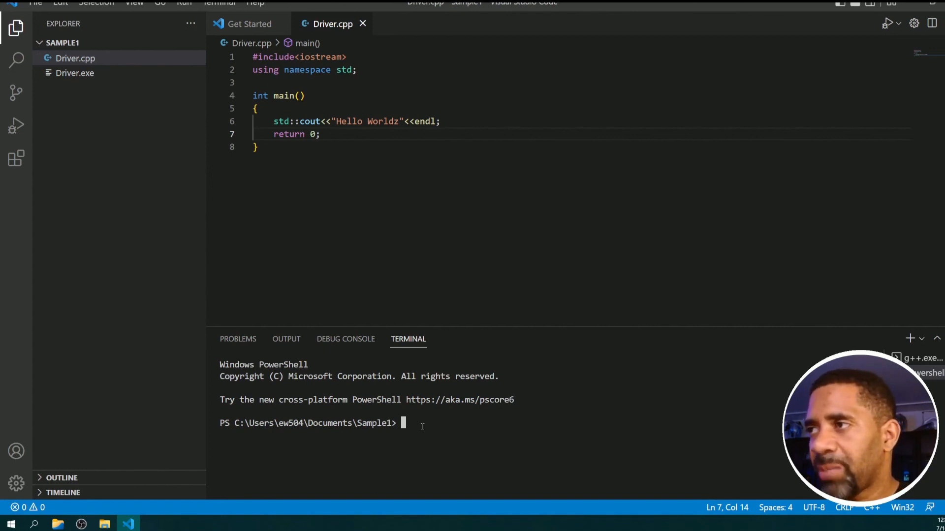
type("cmd")
key("Return")
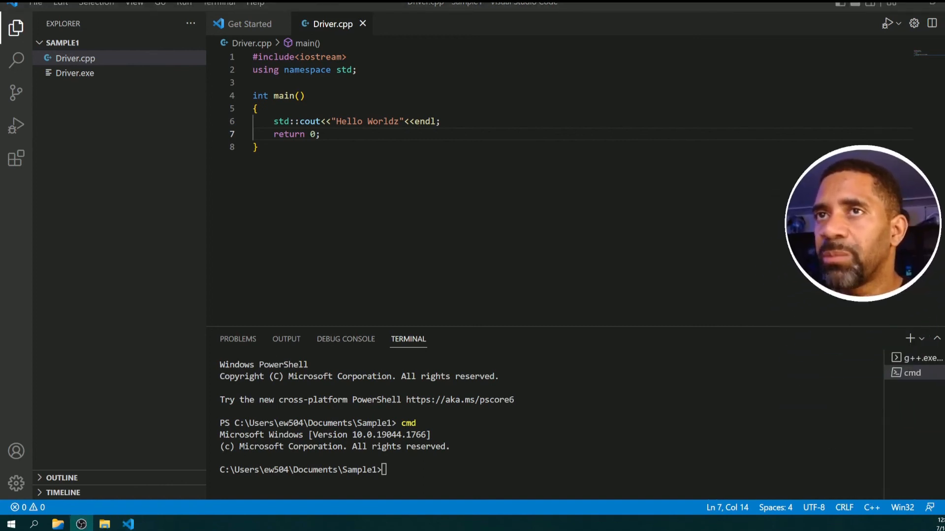
left_click(900, 372)
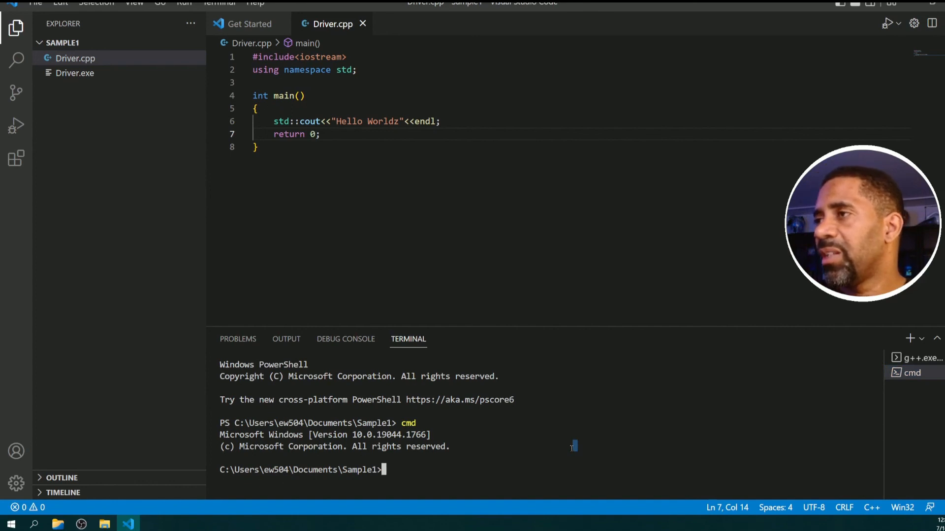
List the Sample1 folder with dir, run the compiled driver program, and highlight its output.
type("dir")
key("Return")
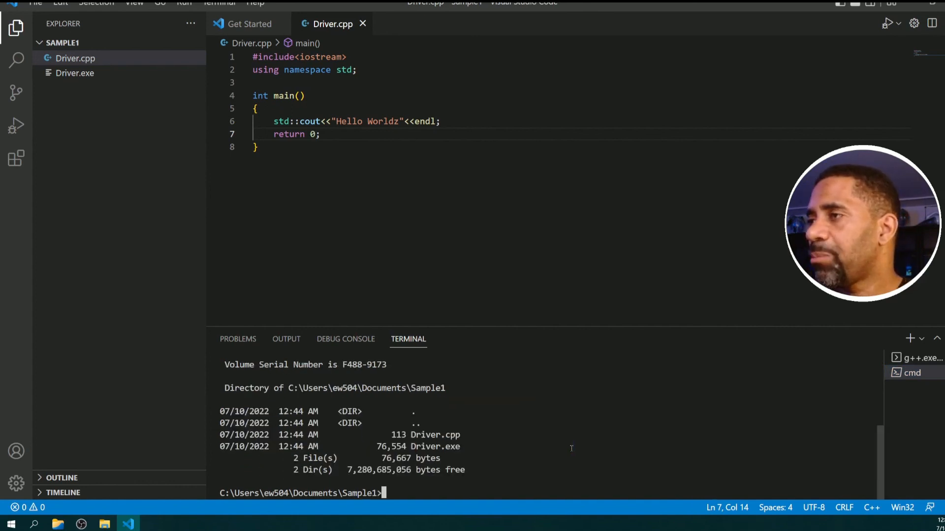
type("driver")
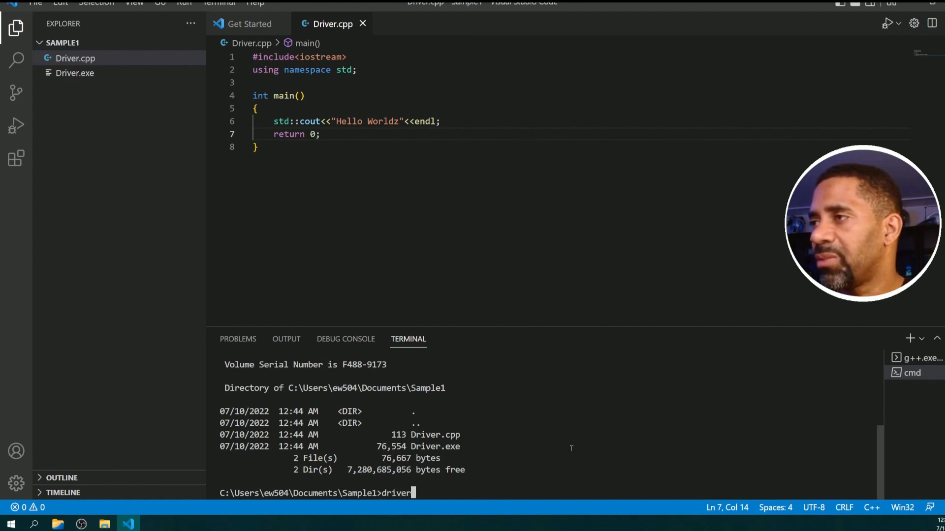
key("Return")
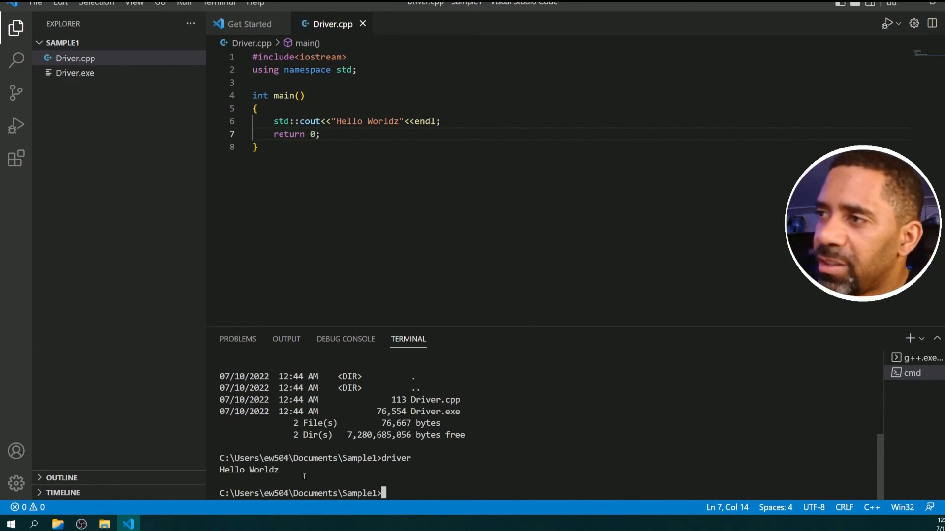
left_click_drag(308, 481, 175, 475)
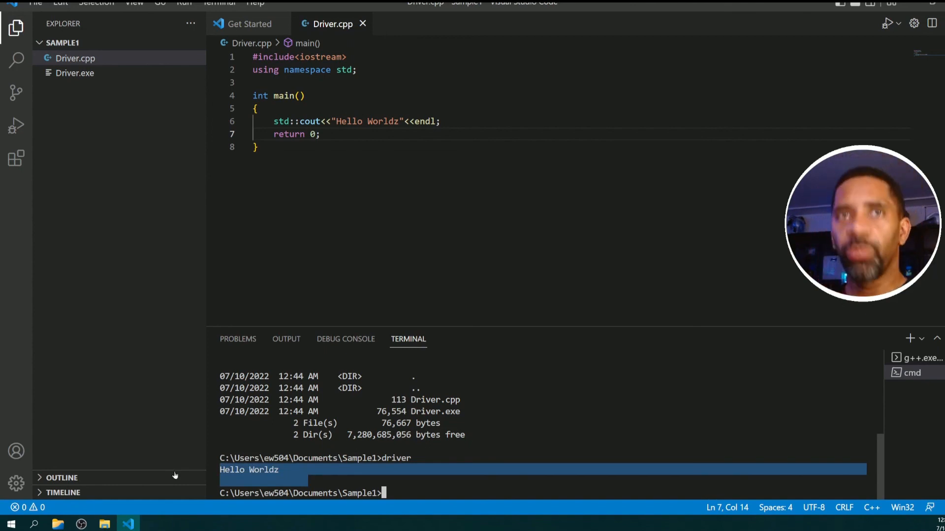